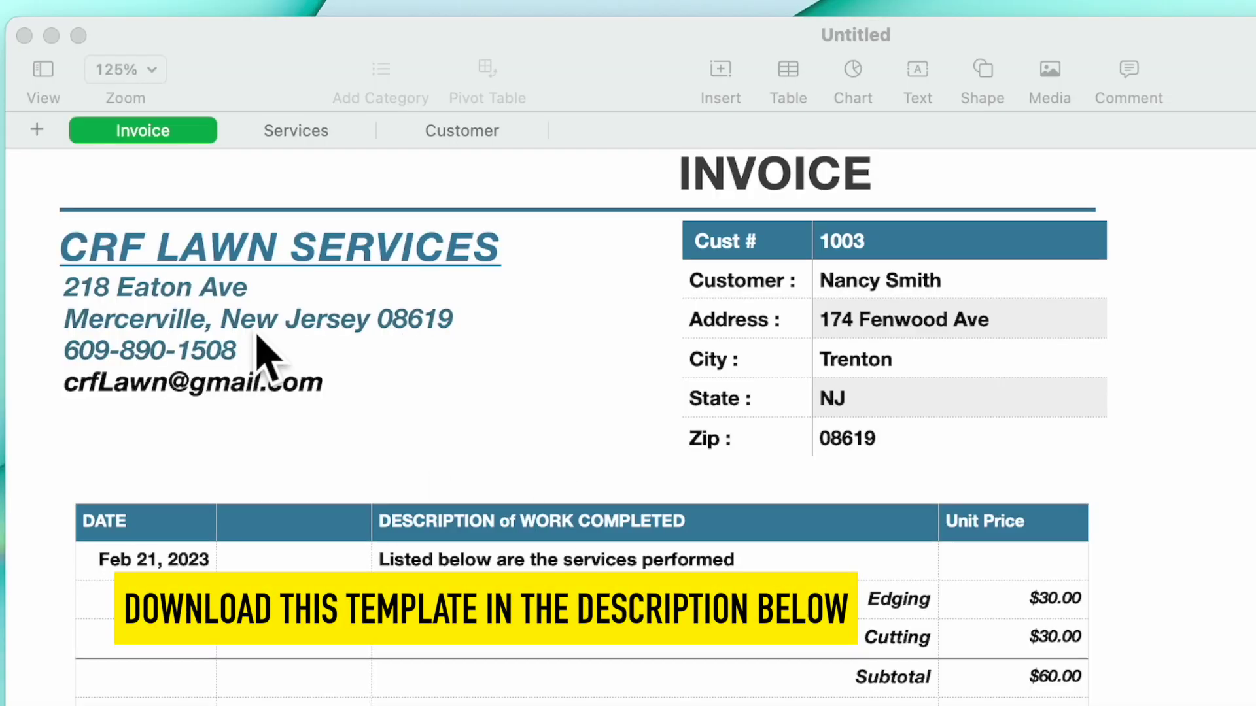
Flip between the Services, Invoice and Customer sheets to review the service and customer tables.
{"action": "left_click", "coordinate": [302, 83]}
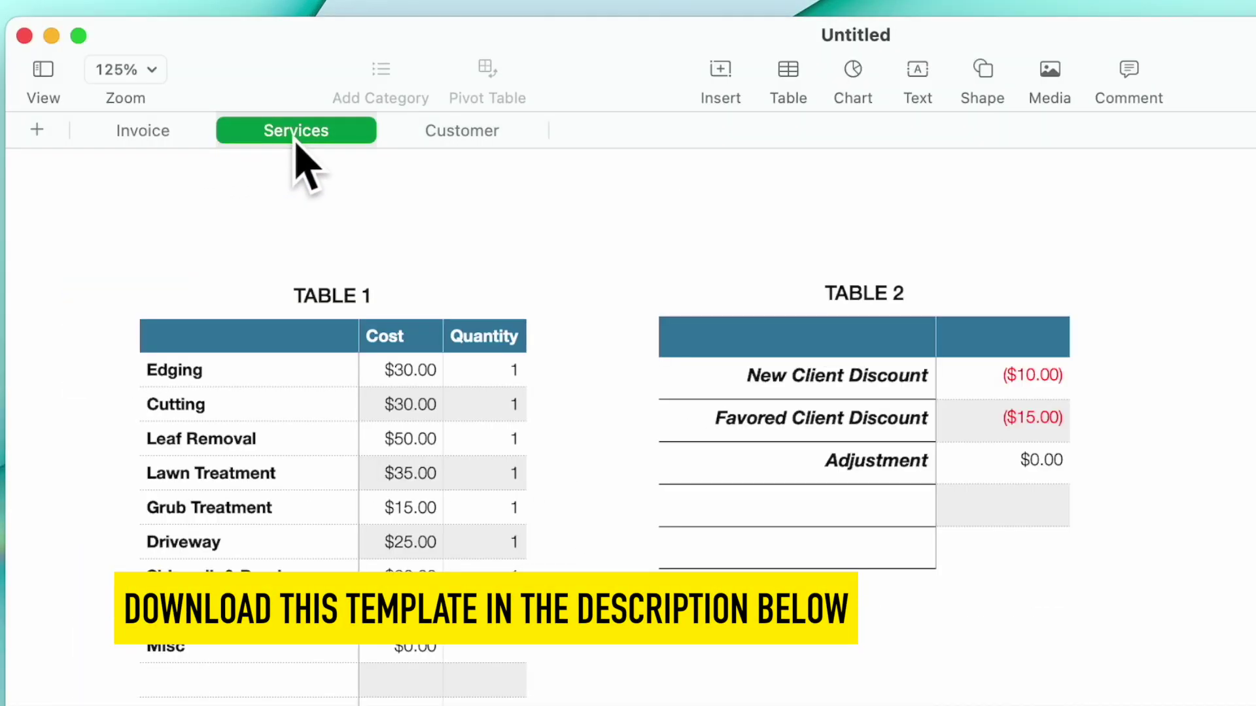
{"action": "left_click", "coordinate": [473, 134]}
{"action": "left_click", "coordinate": [151, 139]}
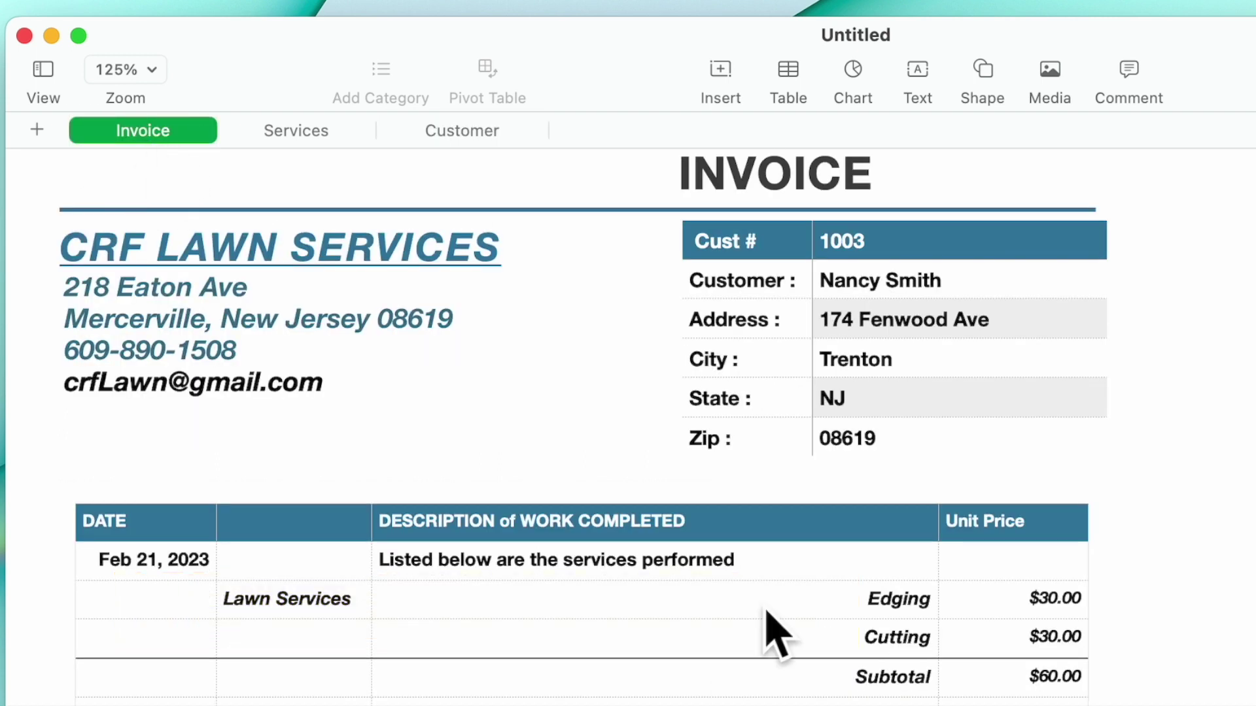
{"action": "left_click", "coordinate": [296, 134]}
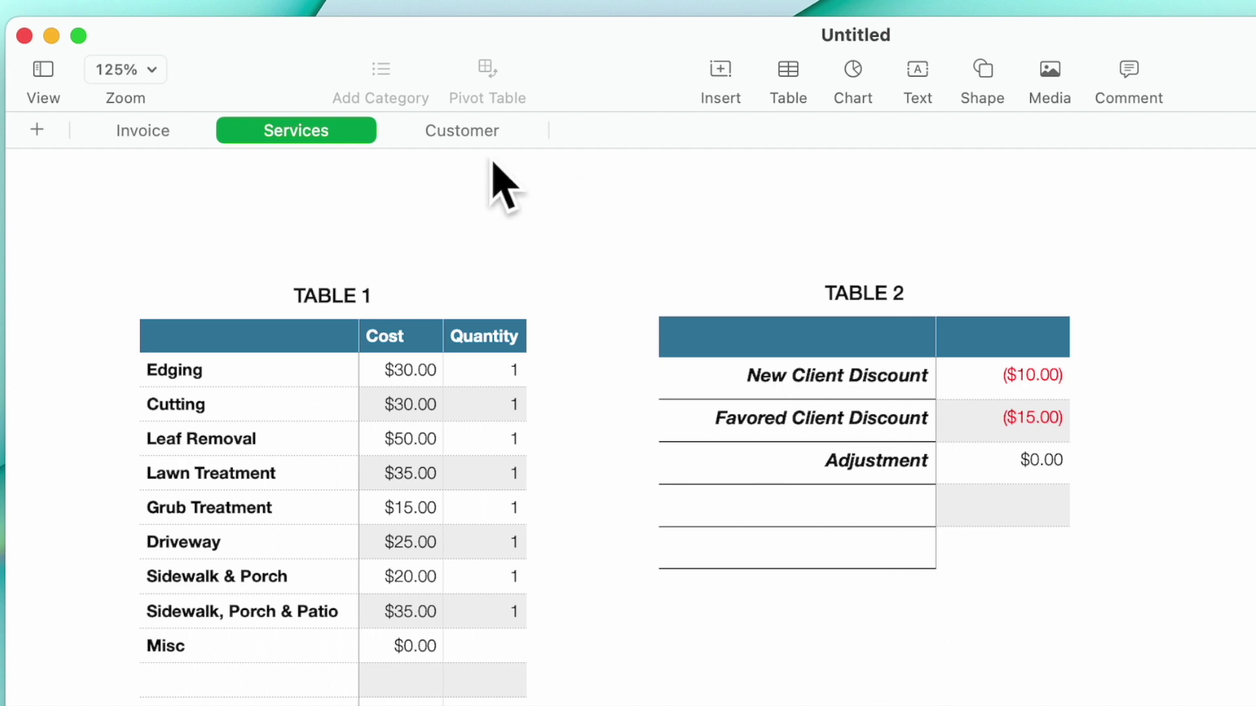
{"action": "left_click", "coordinate": [463, 134]}
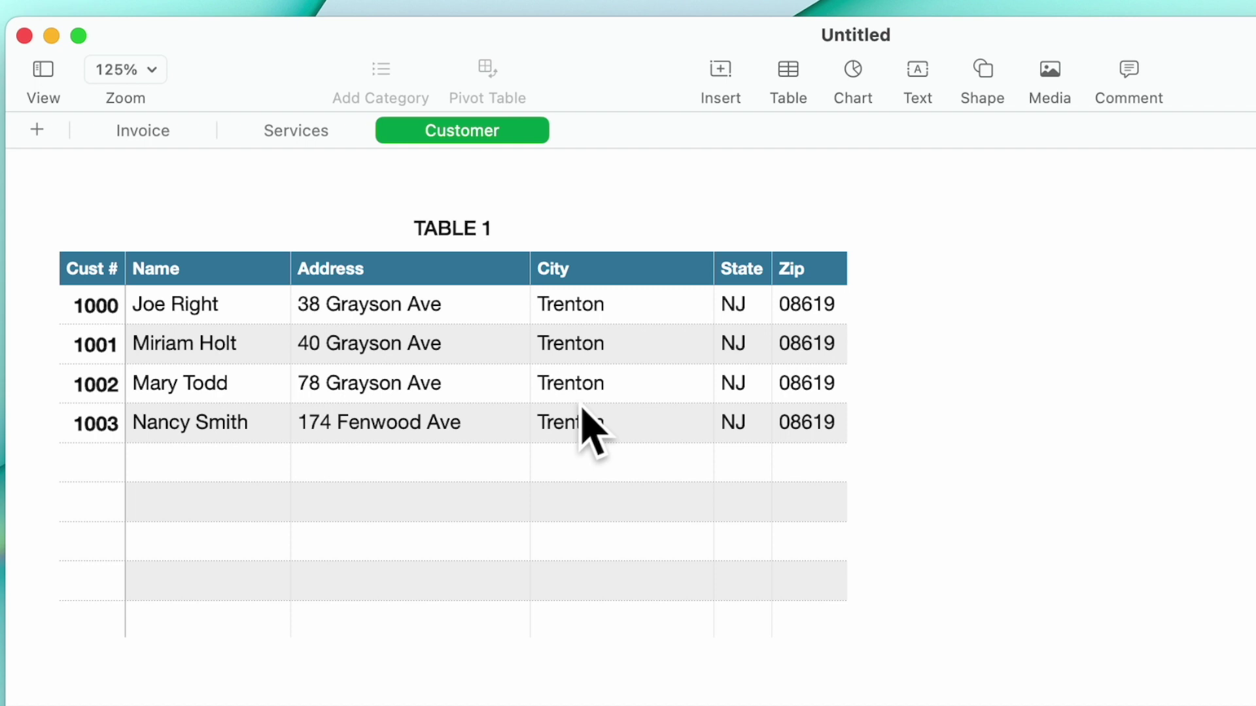
On the Invoice sheet, check B3's pop-up choices Lawn Services and Snow Removal, keeping Lawn Services.
{"action": "left_click", "coordinate": [143, 130]}
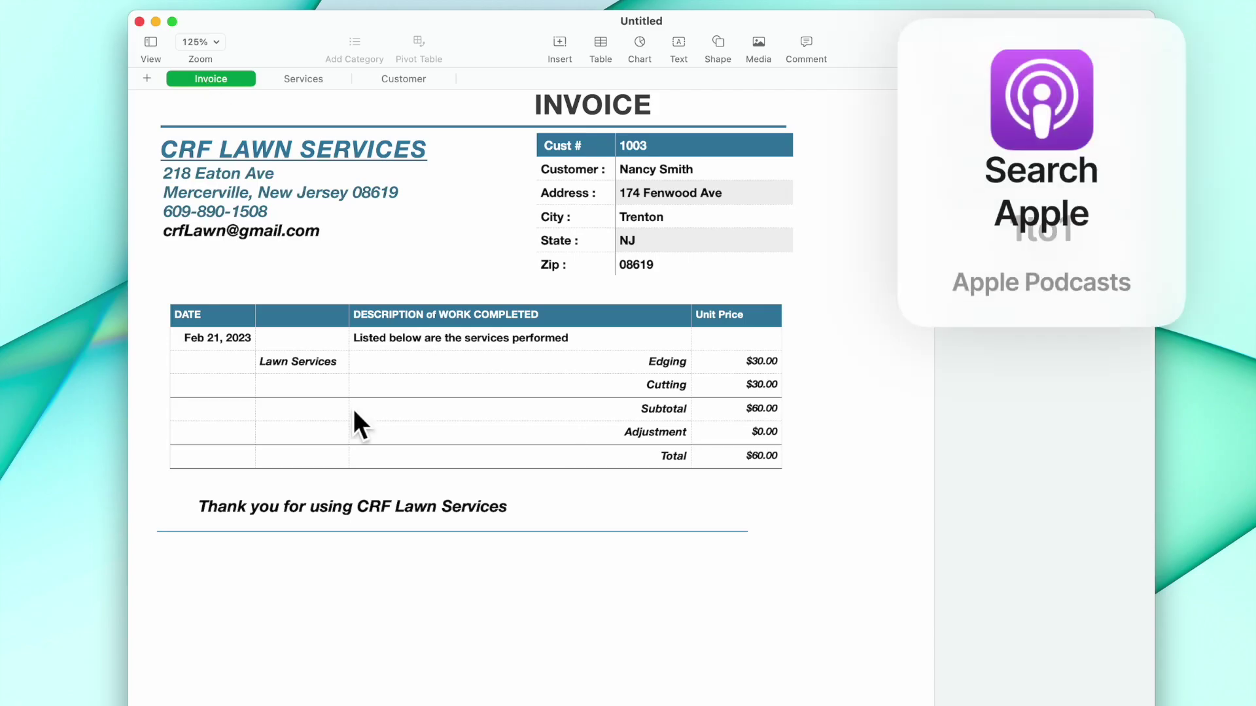
{"action": "left_click", "coordinate": [240, 317]}
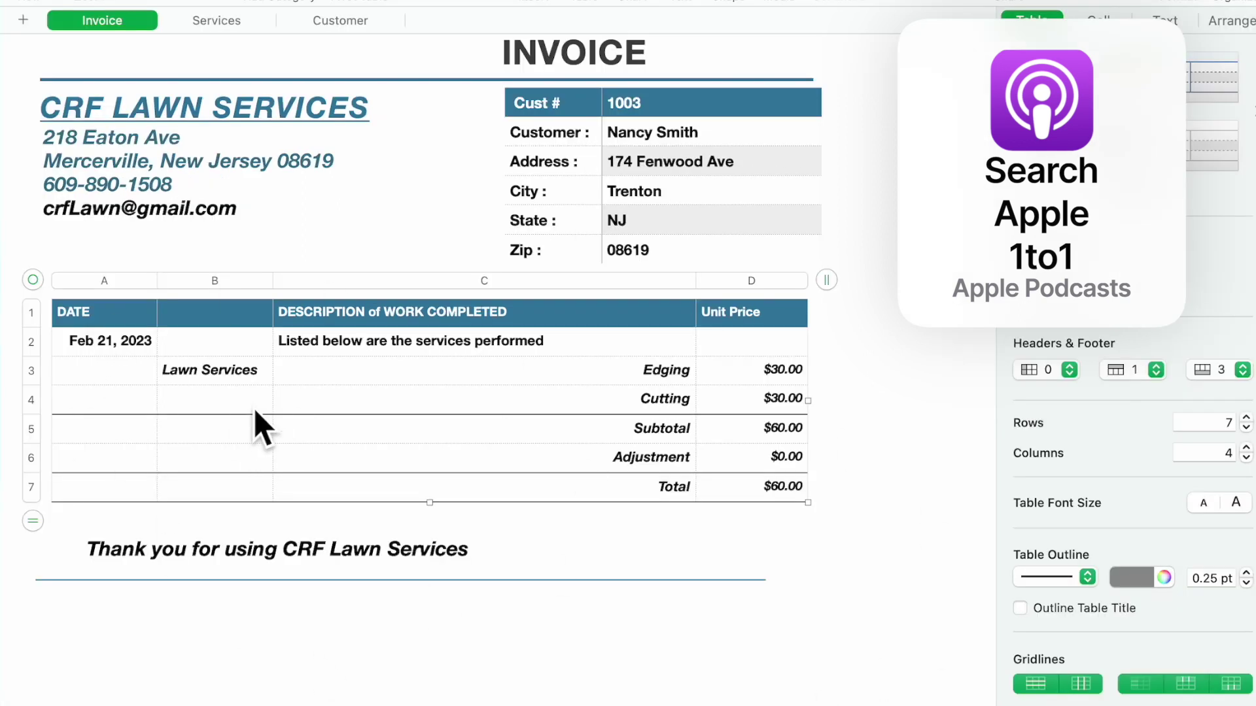
{"action": "left_click", "coordinate": [287, 379]}
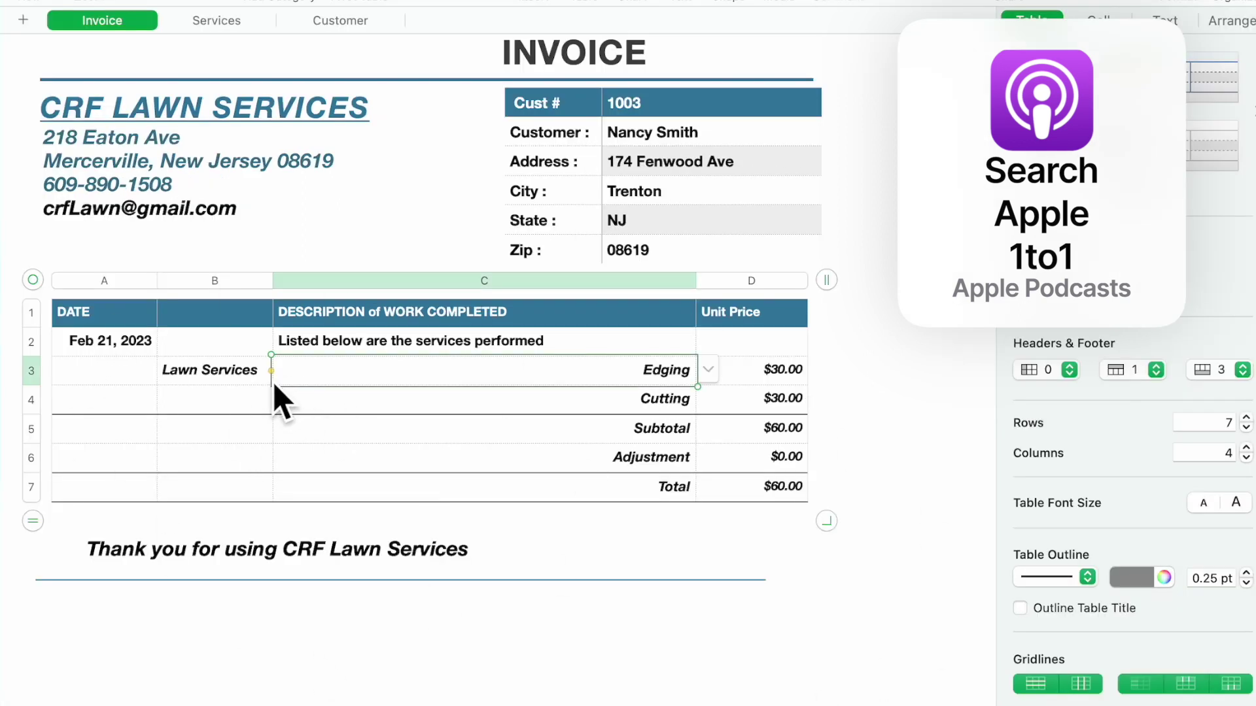
{"action": "left_click", "coordinate": [260, 380]}
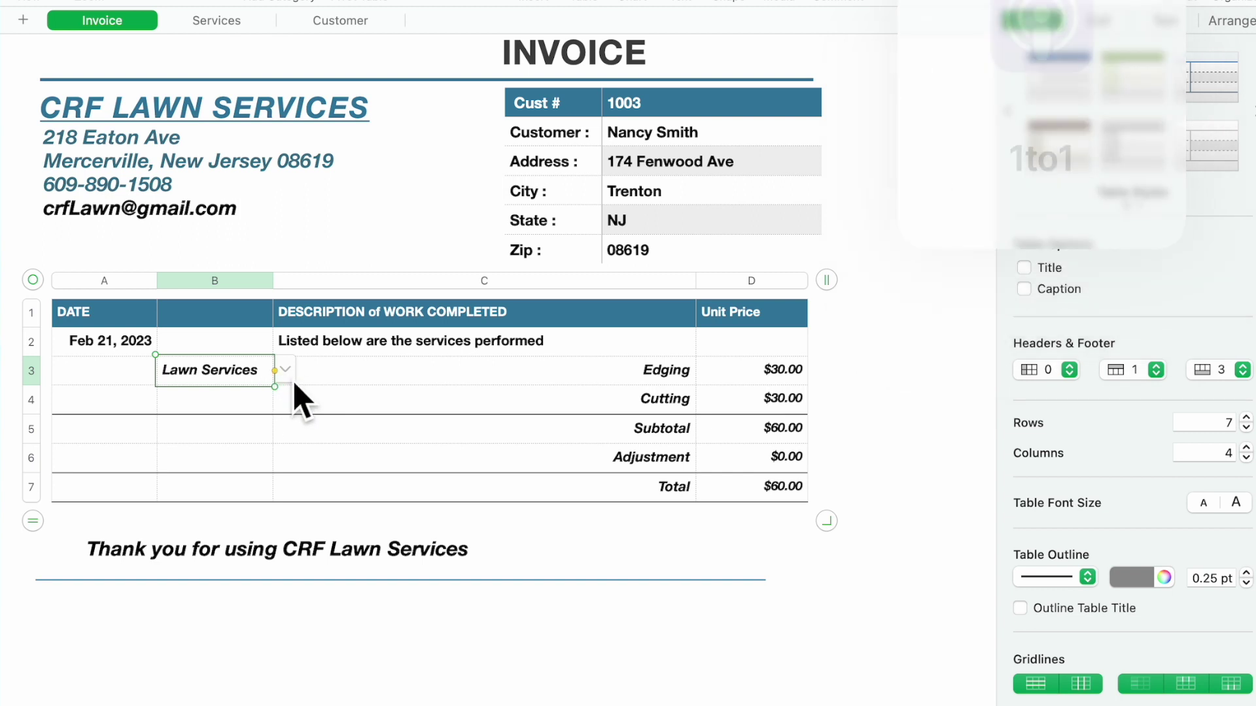
{"action": "left_click", "coordinate": [292, 378]}
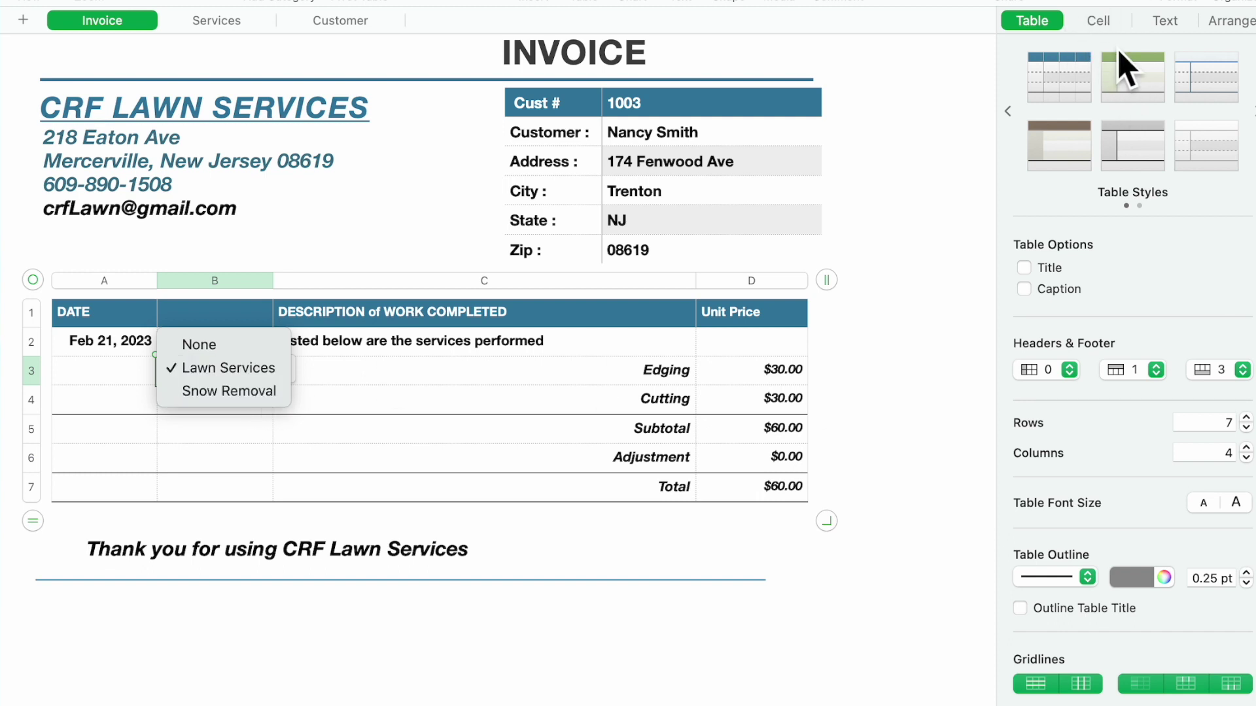
{"action": "left_click", "coordinate": [1110, 27]}
{"action": "left_click", "coordinate": [1108, 25]}
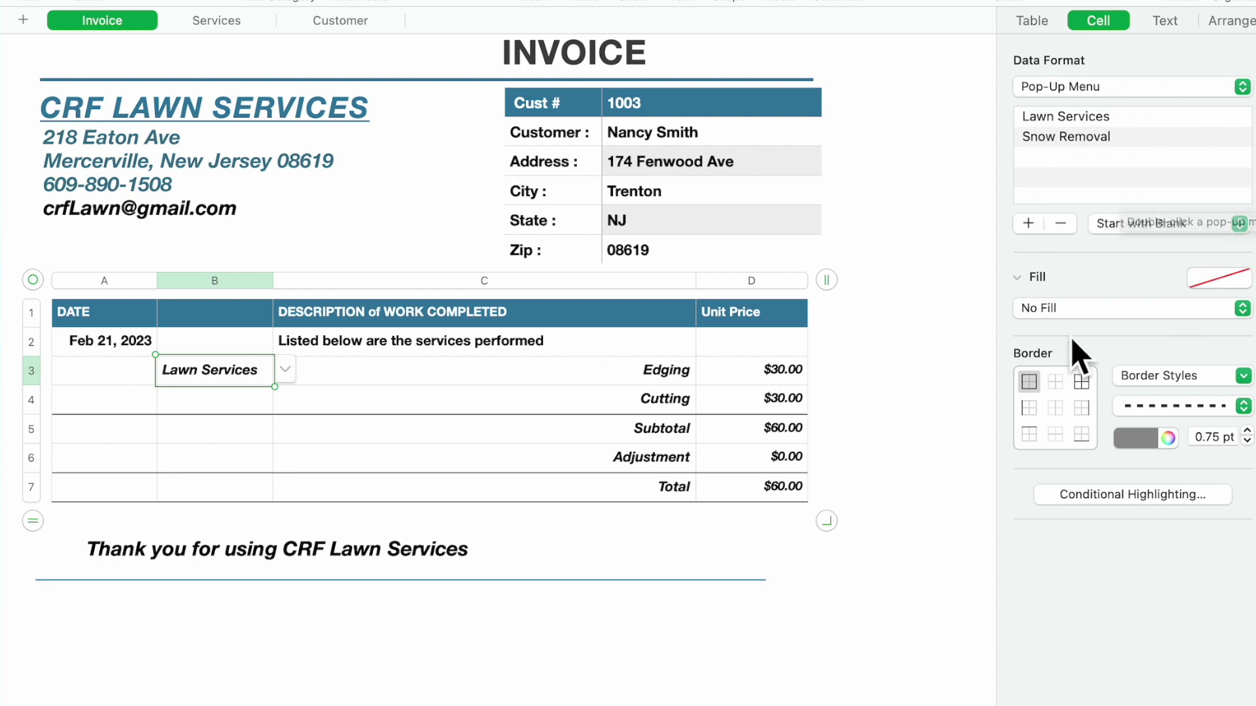
Check C3's service pop-up list, keep Edging, and select the $30.00 unit price cell D3.
{"action": "left_click", "coordinate": [484, 382]}
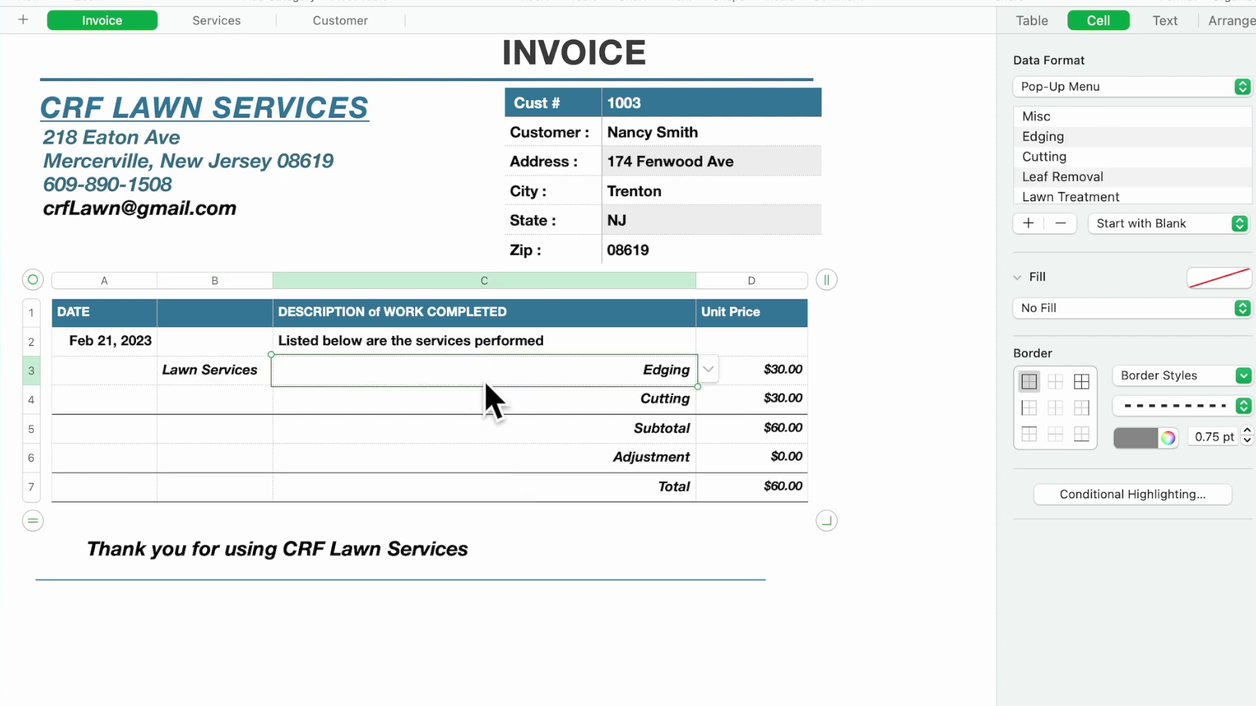
{"action": "left_click", "coordinate": [712, 378]}
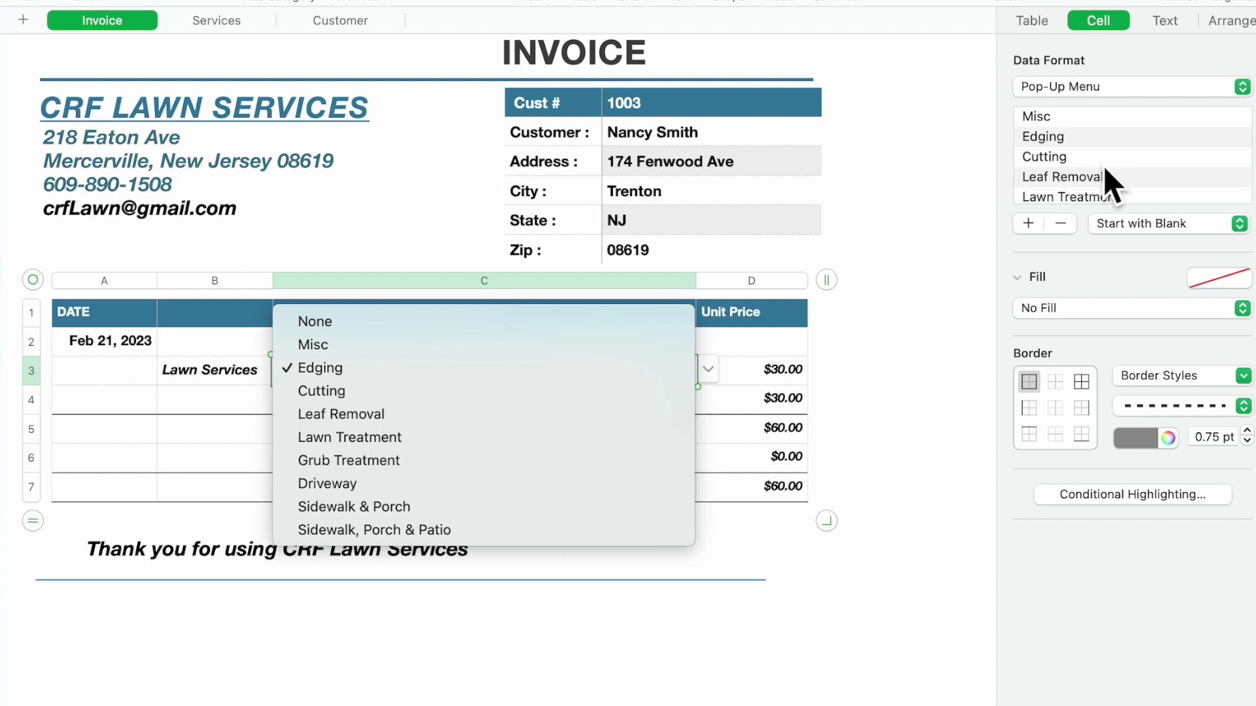
{"action": "left_click", "coordinate": [1135, 151]}
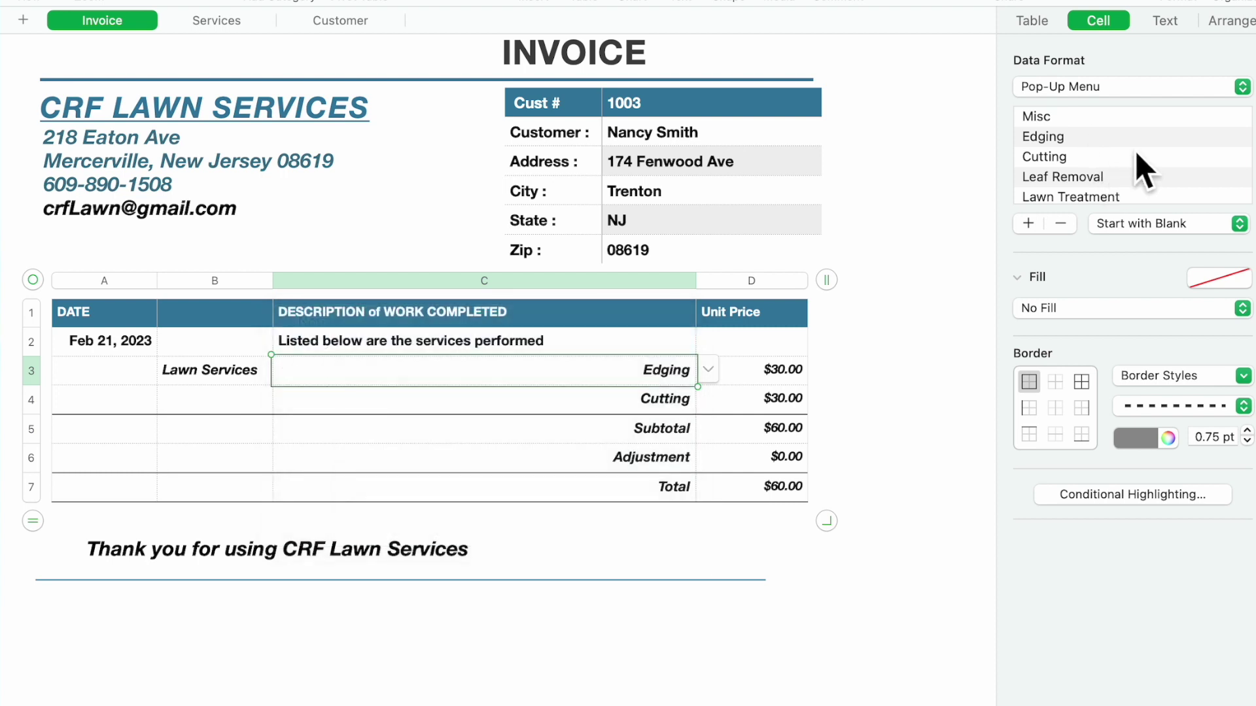
{"action": "scroll", "coordinate": [1135, 151], "scroll_direction": "down", "scroll_amount": 3}
{"action": "scroll", "coordinate": [1136, 151], "scroll_direction": "up", "scroll_amount": 3}
{"action": "scroll", "coordinate": [1135, 150], "scroll_direction": "down", "scroll_amount": 3}
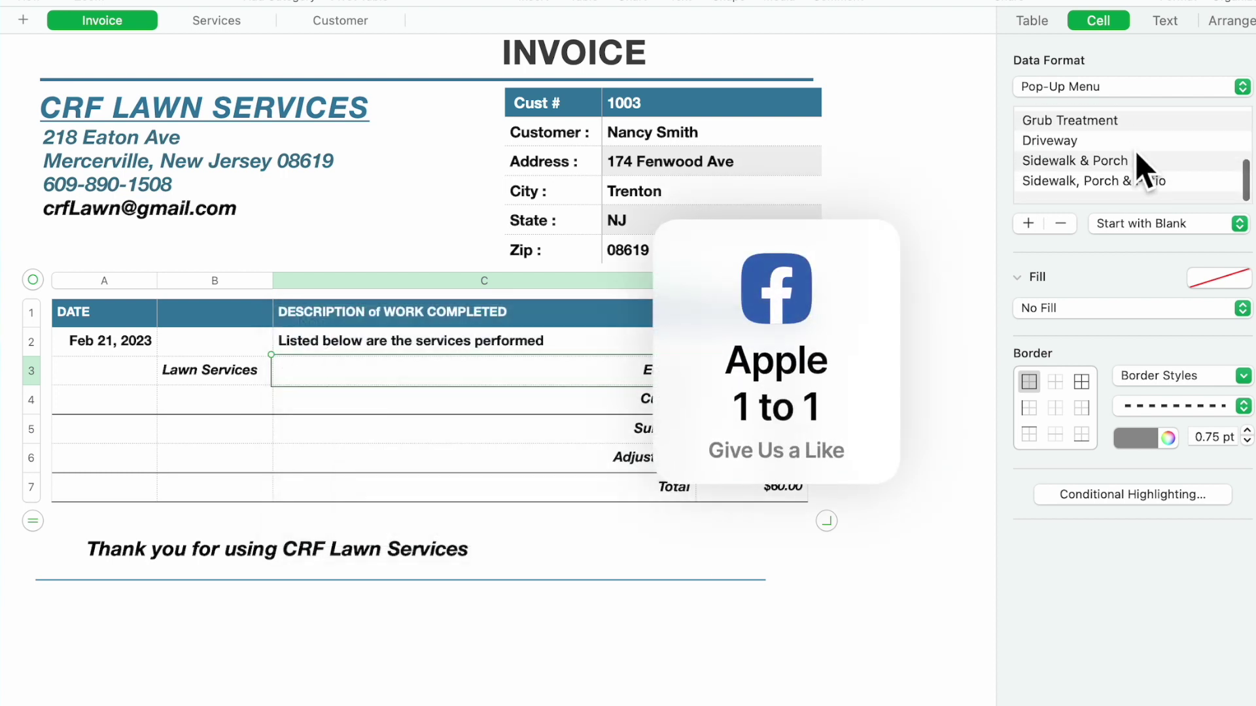
{"action": "scroll", "coordinate": [1136, 150], "scroll_direction": "up", "scroll_amount": 3}
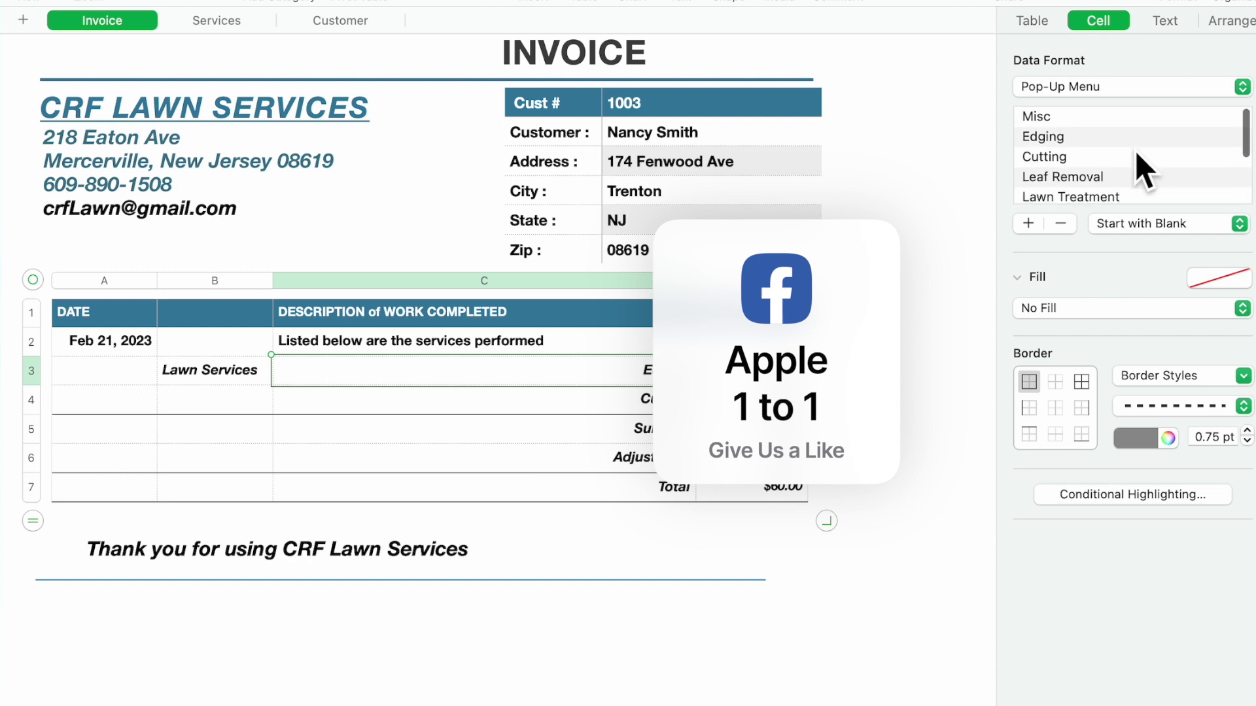
{"action": "scroll", "coordinate": [1135, 150], "scroll_direction": "down", "scroll_amount": 3}
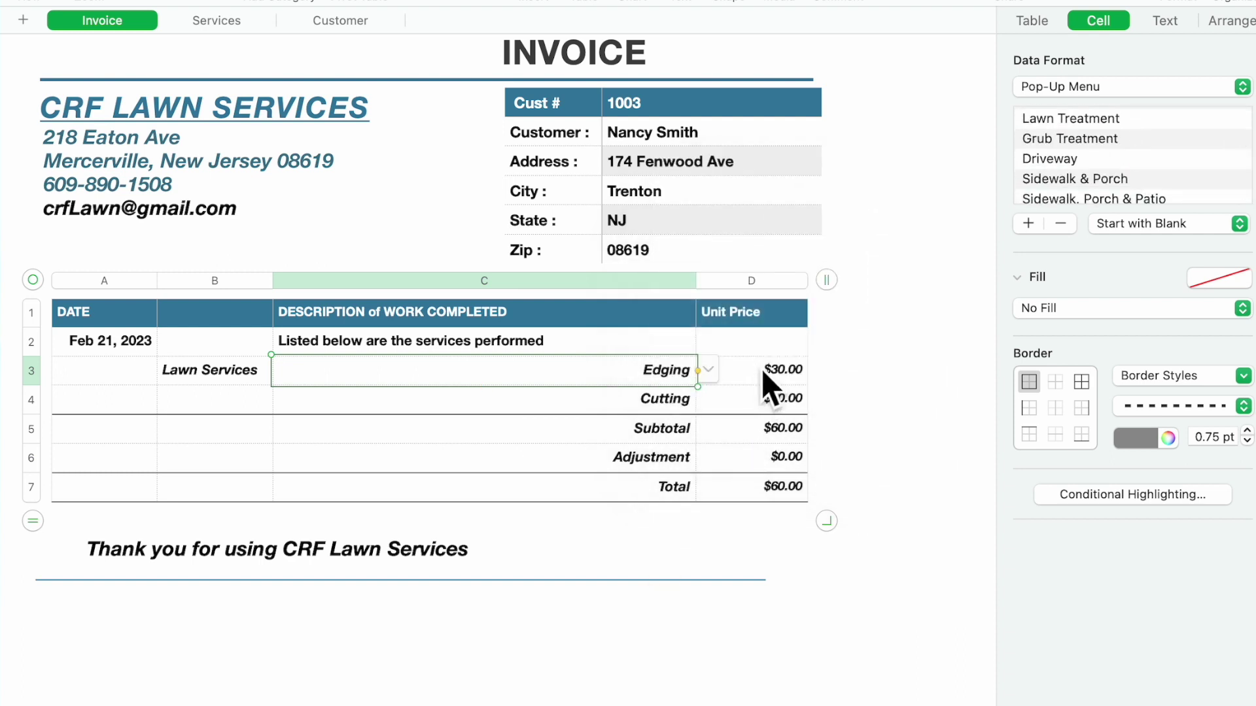
{"action": "left_click", "coordinate": [762, 368]}
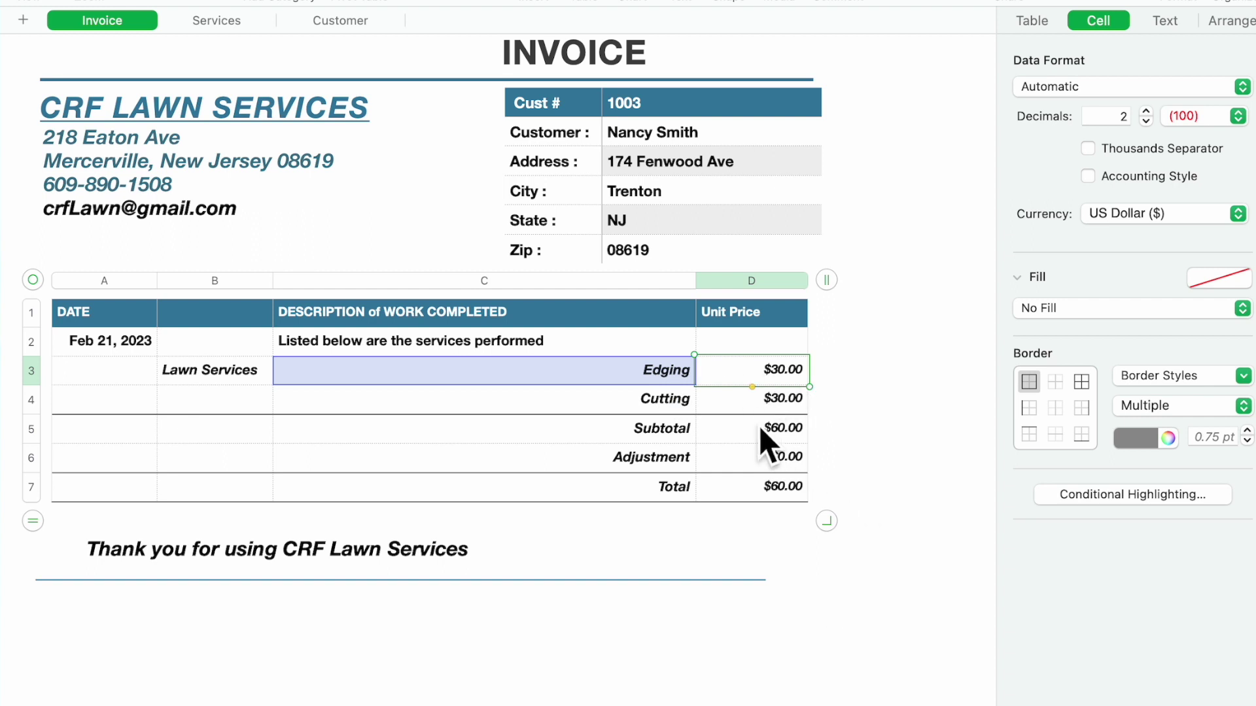
{"action": "left_click_drag", "start_coordinate": [744, 377], "coordinate": [744, 375]}
{"action": "double_click", "coordinate": [745, 375]}
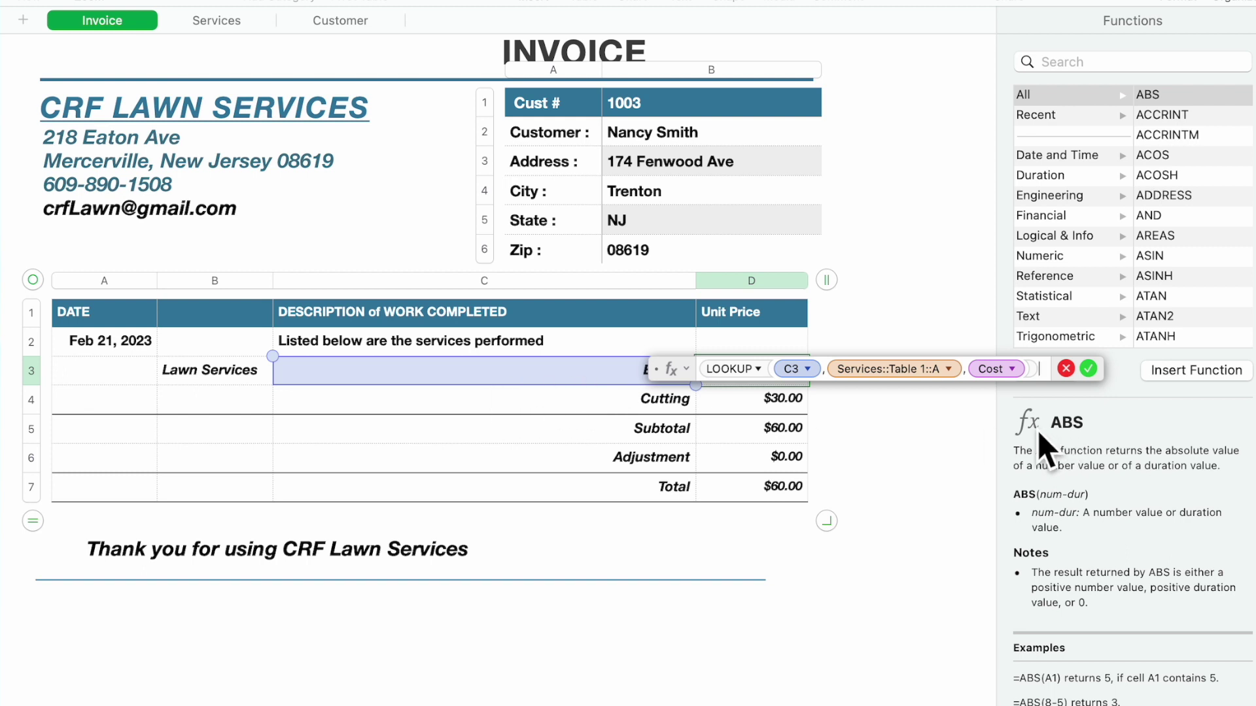
{"action": "left_click", "coordinate": [226, 27]}
{"action": "mouse_move", "coordinate": [168, 230]}
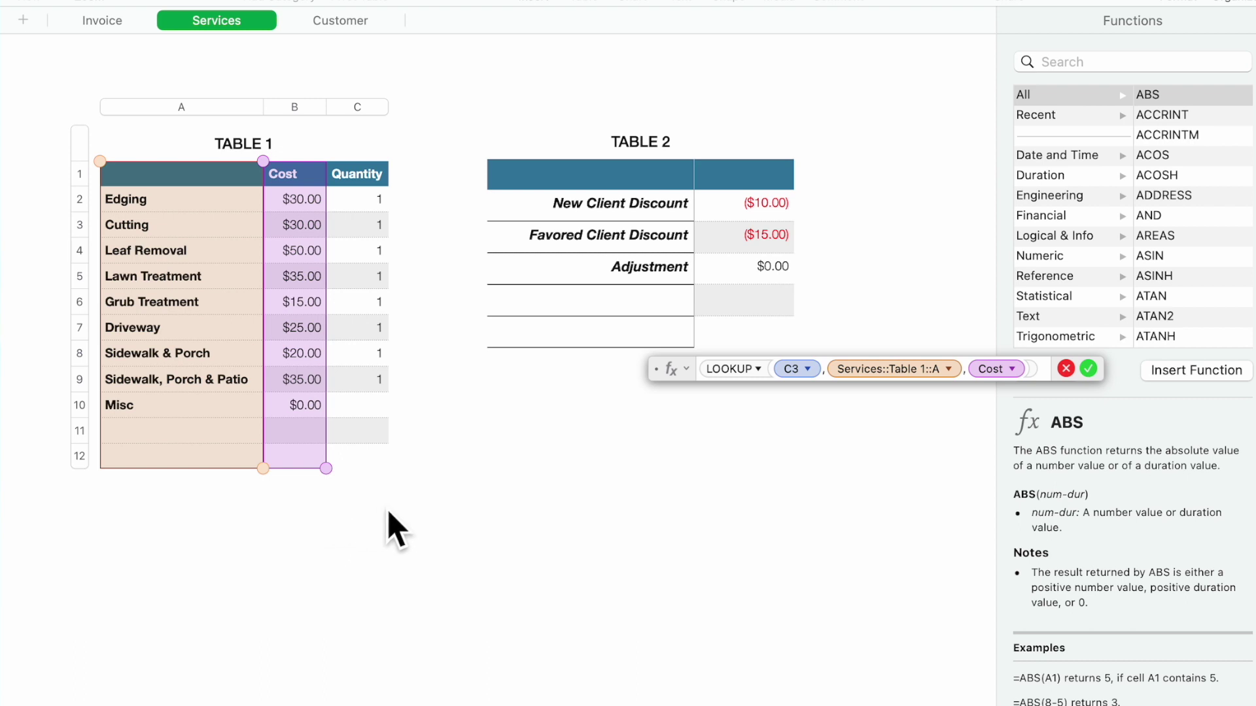
{"action": "key", "text": "Return"}
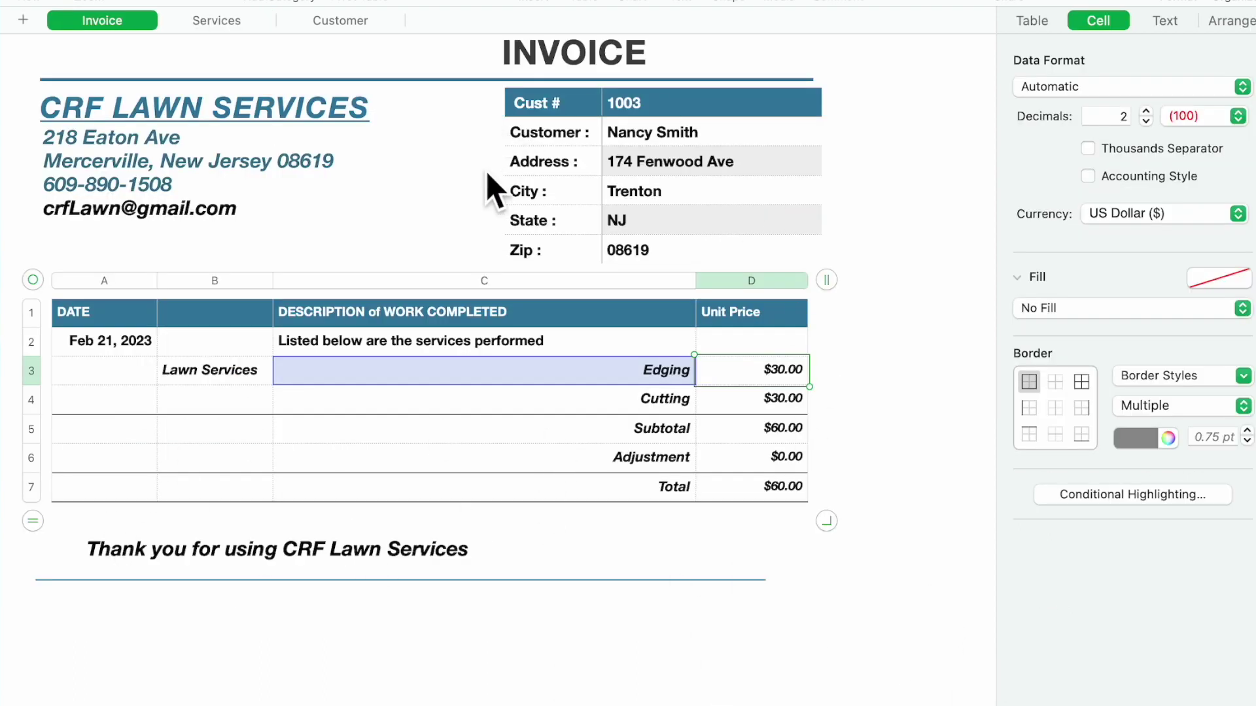
Select the company name, rule and INVOICE title, then the Cust # cell showing 1003.
{"action": "left_click", "coordinate": [492, 136]}
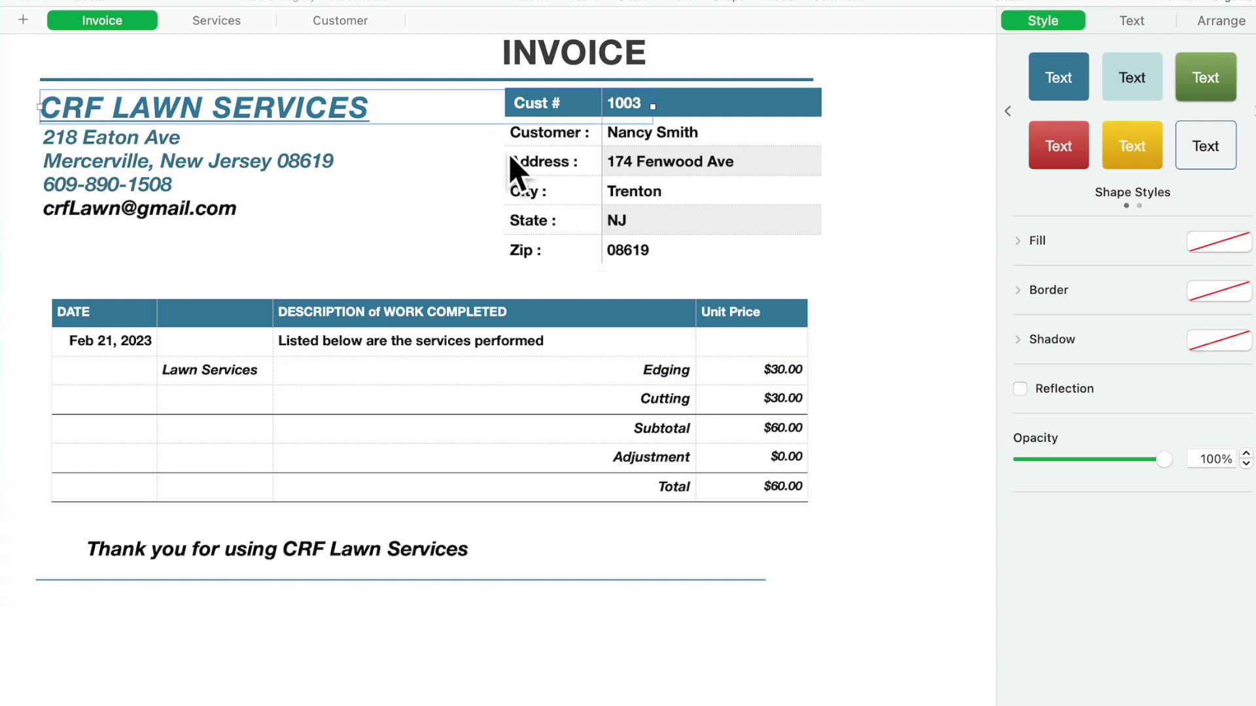
{"action": "left_click", "coordinate": [835, 222]}
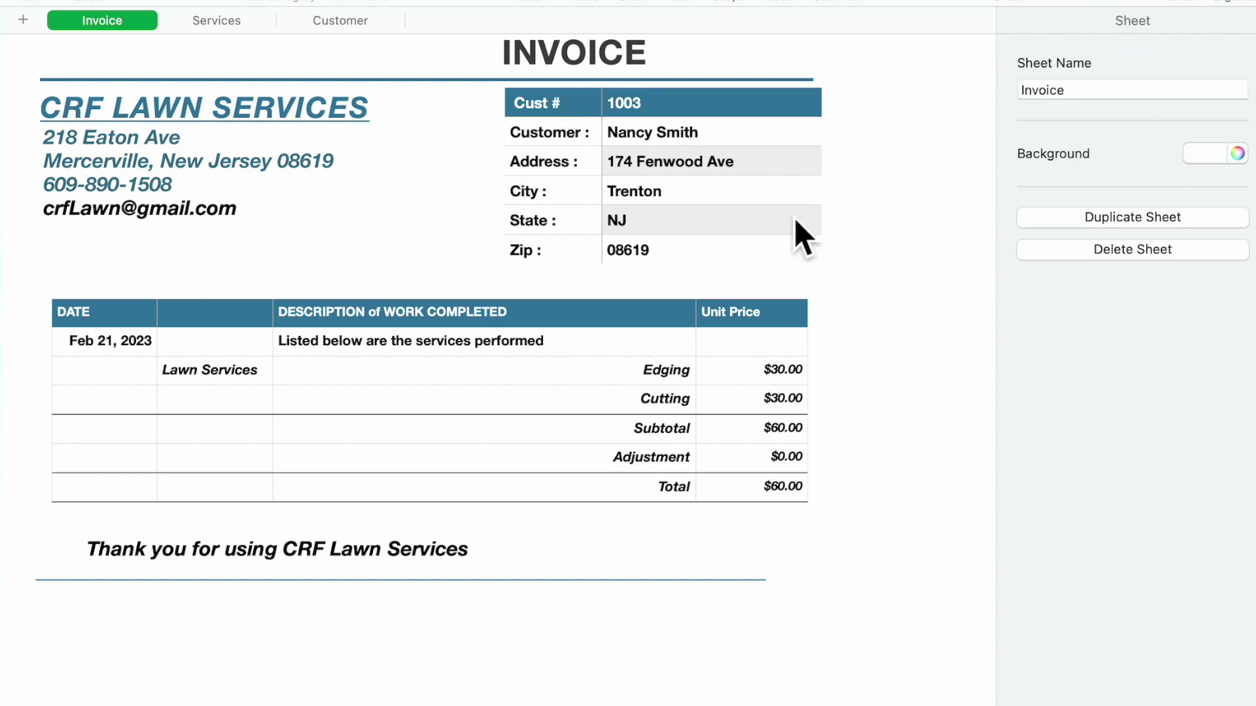
{"action": "left_click", "coordinate": [584, 79]}
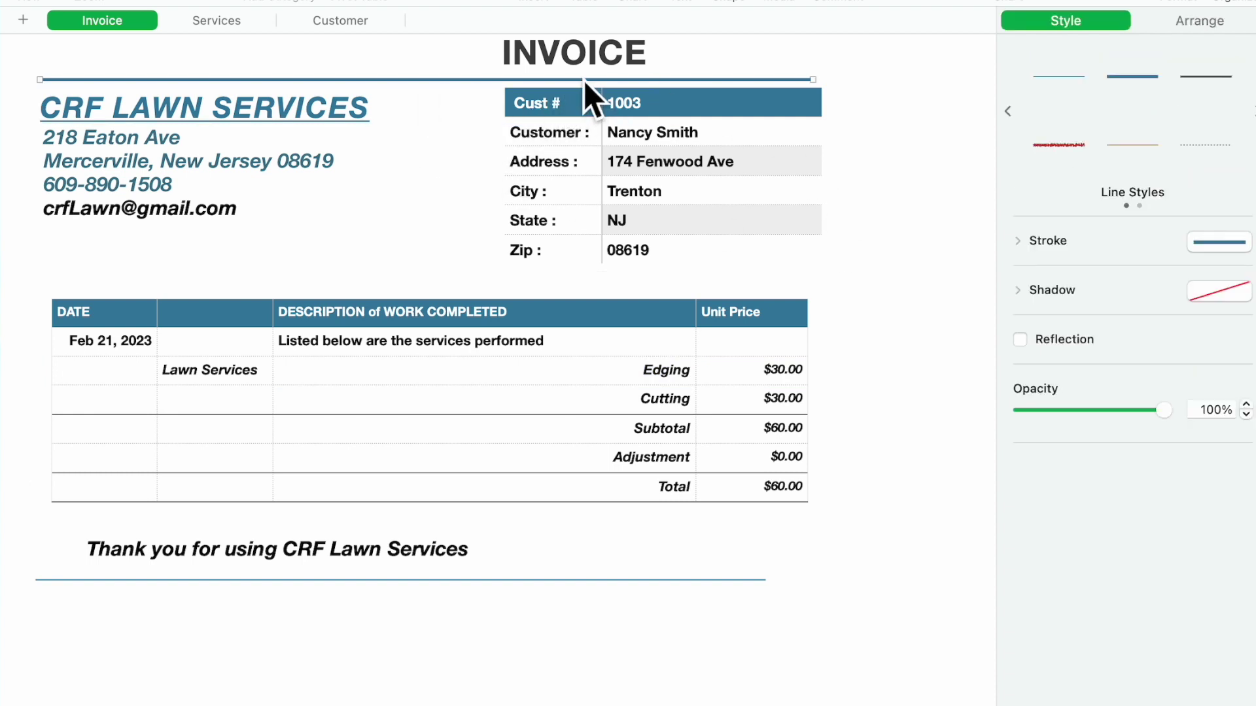
{"action": "left_click", "coordinate": [740, 66]}
{"action": "left_click", "coordinate": [740, 115]}
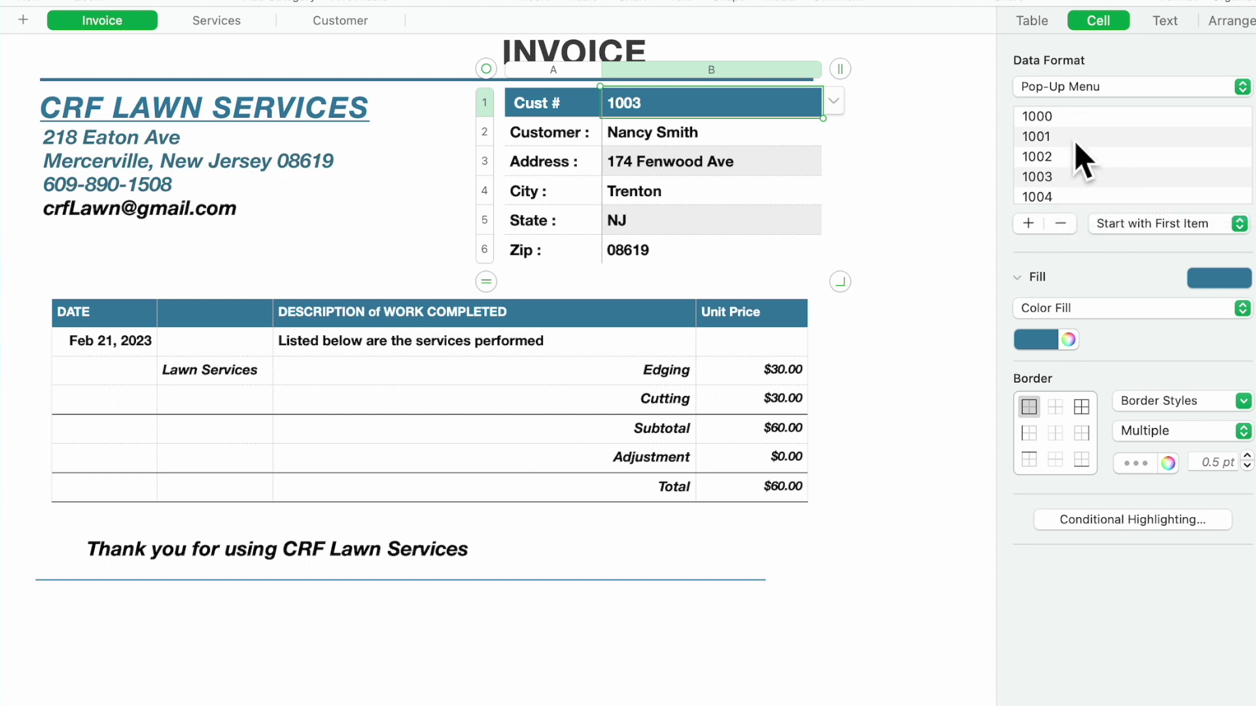
Choose customer 1001 in the Cust # pop-up, then view that record on the Customer sheet.
{"action": "left_click", "coordinate": [836, 105]}
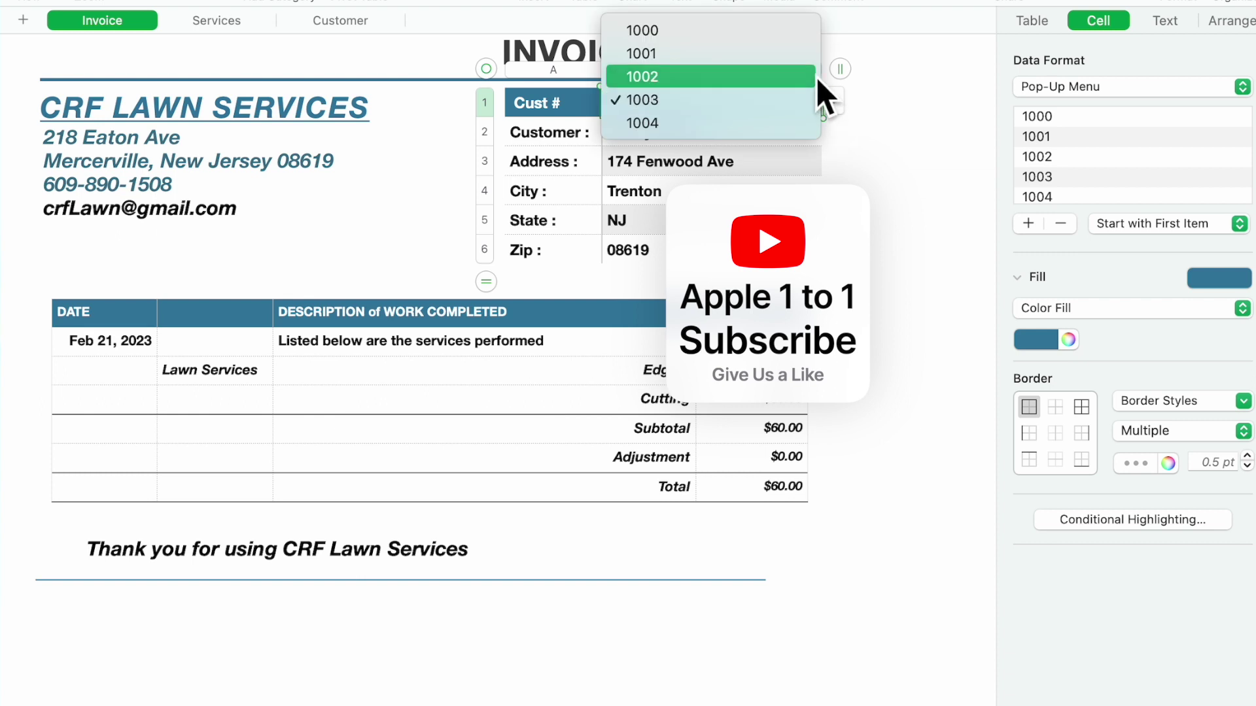
{"action": "left_click", "coordinate": [798, 54]}
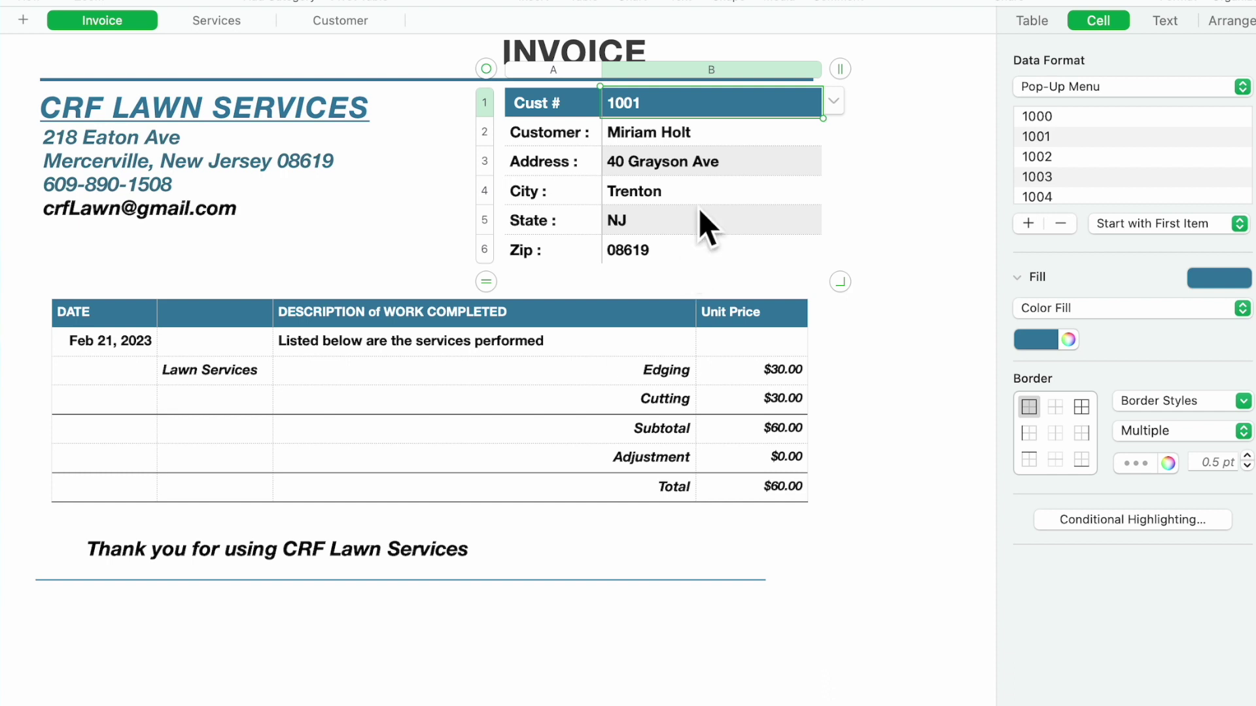
{"action": "left_click", "coordinate": [353, 23]}
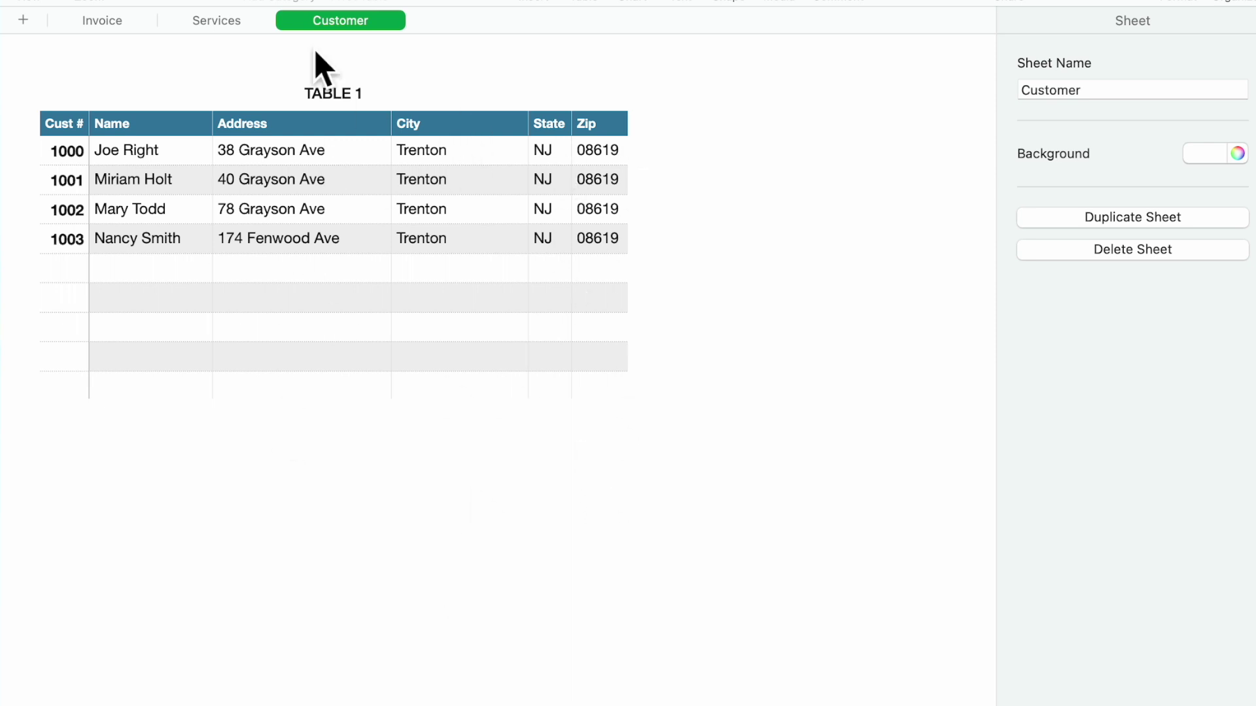
Back on the Invoice sheet, confirm the Cust # pop-up still reads 1001.
{"action": "left_click", "coordinate": [105, 23]}
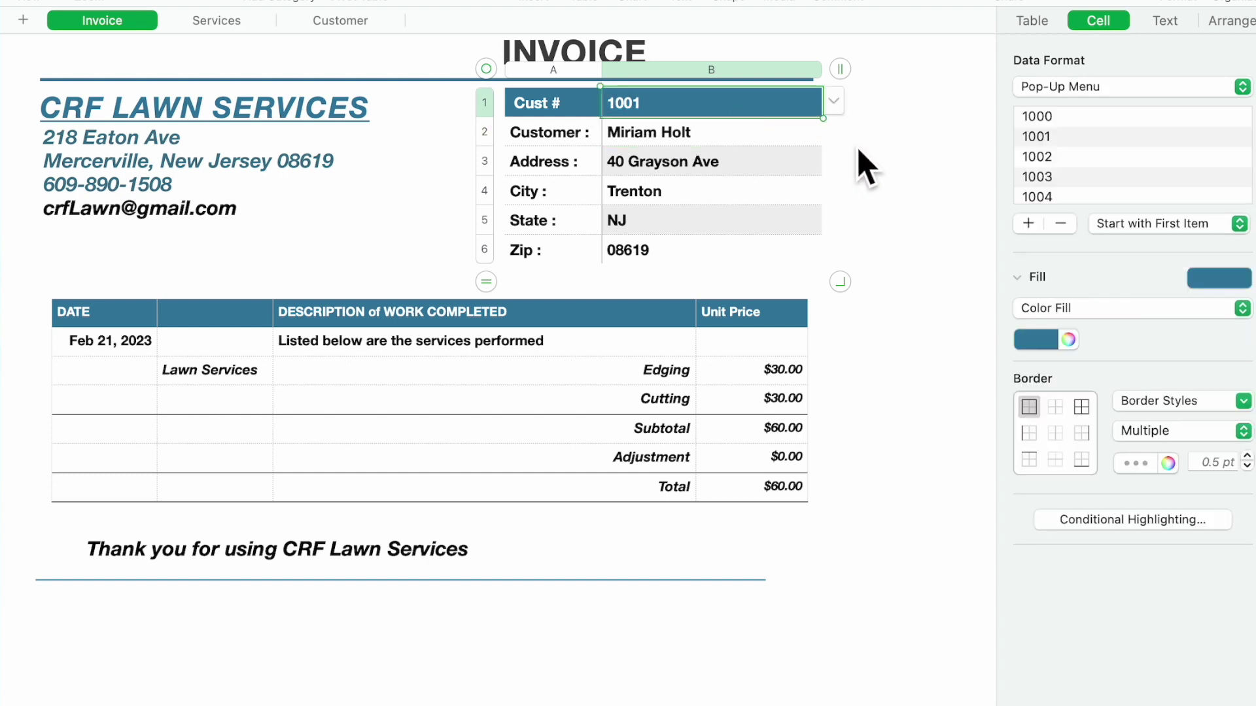
{"action": "left_click", "coordinate": [840, 102]}
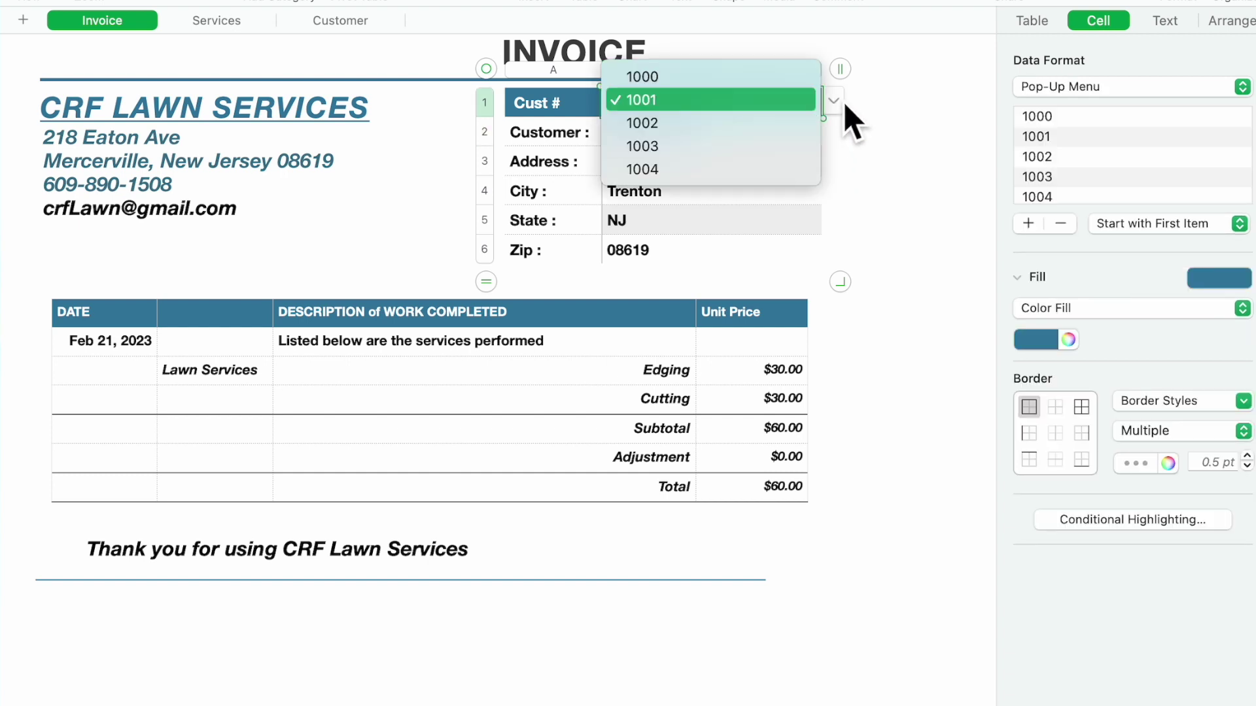
{"action": "left_click", "coordinate": [716, 105]}
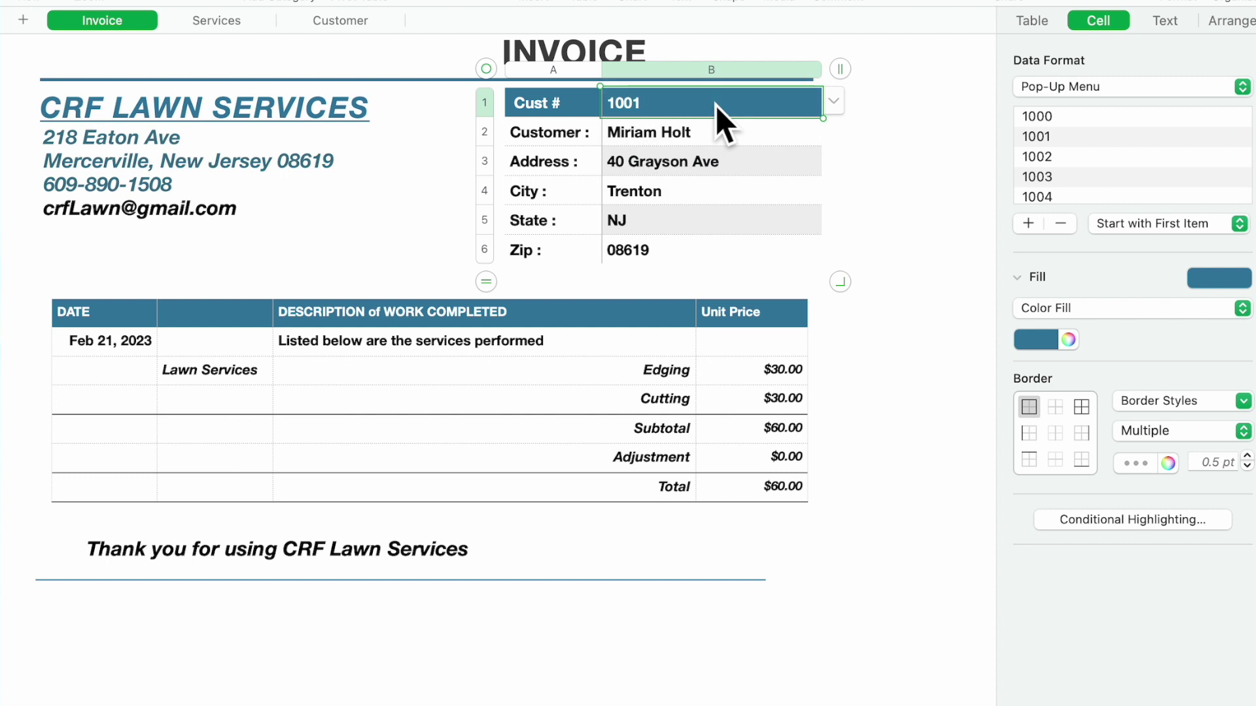
Set the Customer field B2 to LOOKUP(B$1, Customer::Table 1::A, Name) and accept it.
{"action": "left_click", "coordinate": [735, 140]}
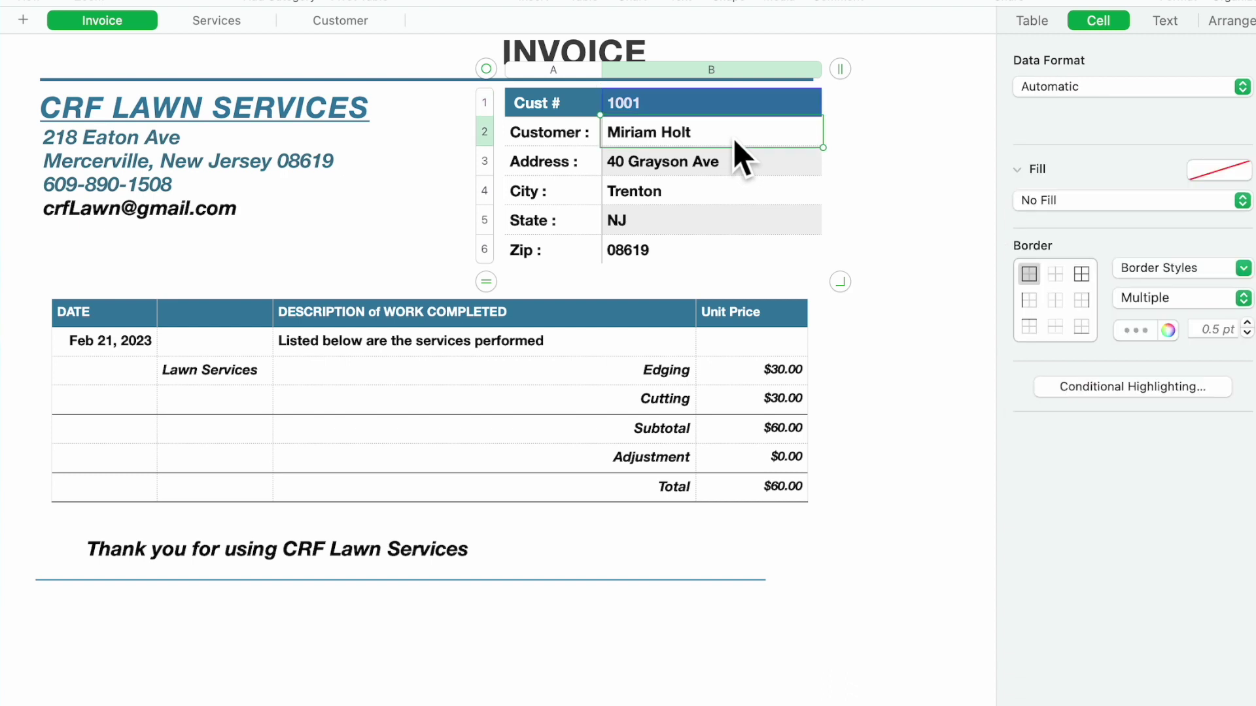
{"action": "double_click", "coordinate": [733, 137]}
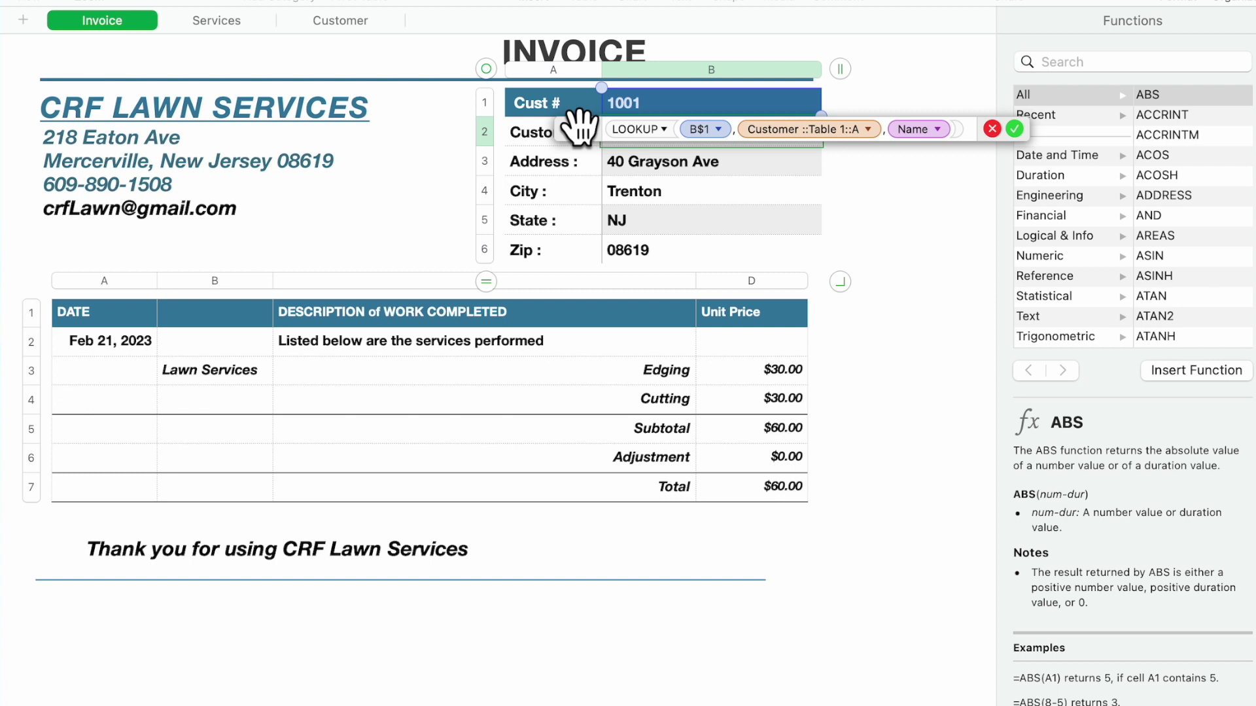
{"action": "left_click_drag", "start_coordinate": [584, 134], "coordinate": [526, 278]}
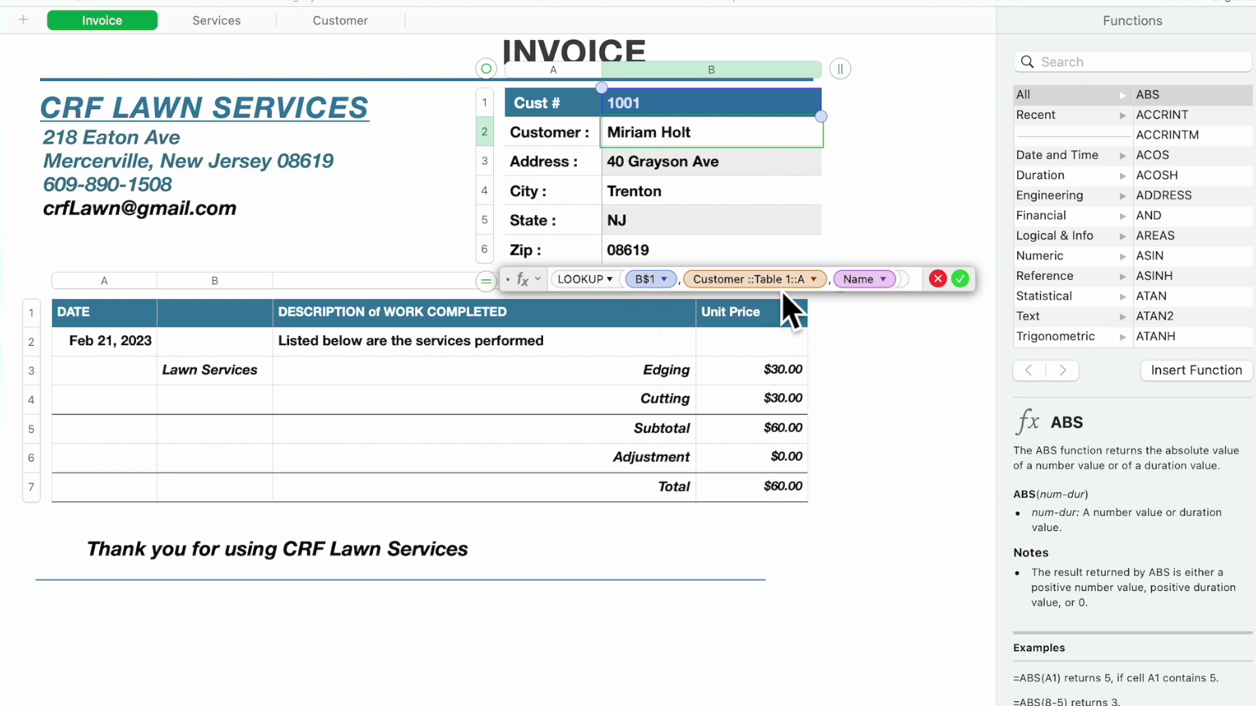
{"action": "left_click", "coordinate": [345, 28]}
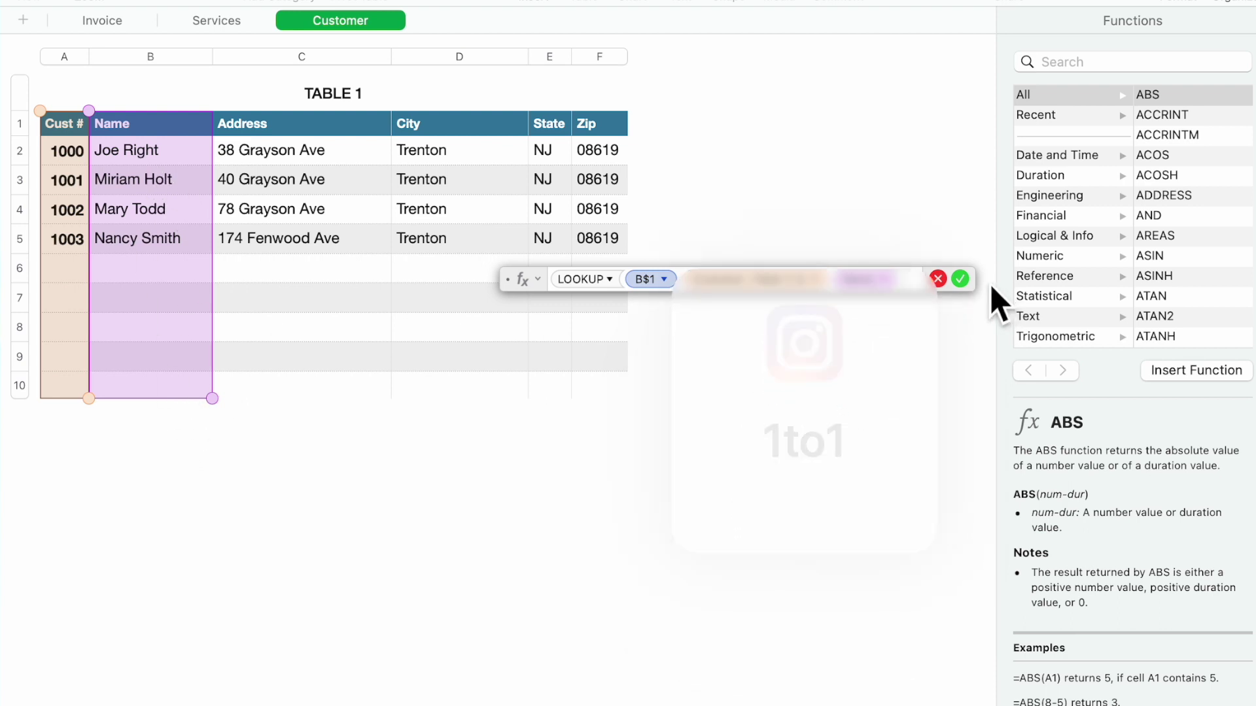
{"action": "left_click", "coordinate": [961, 281]}
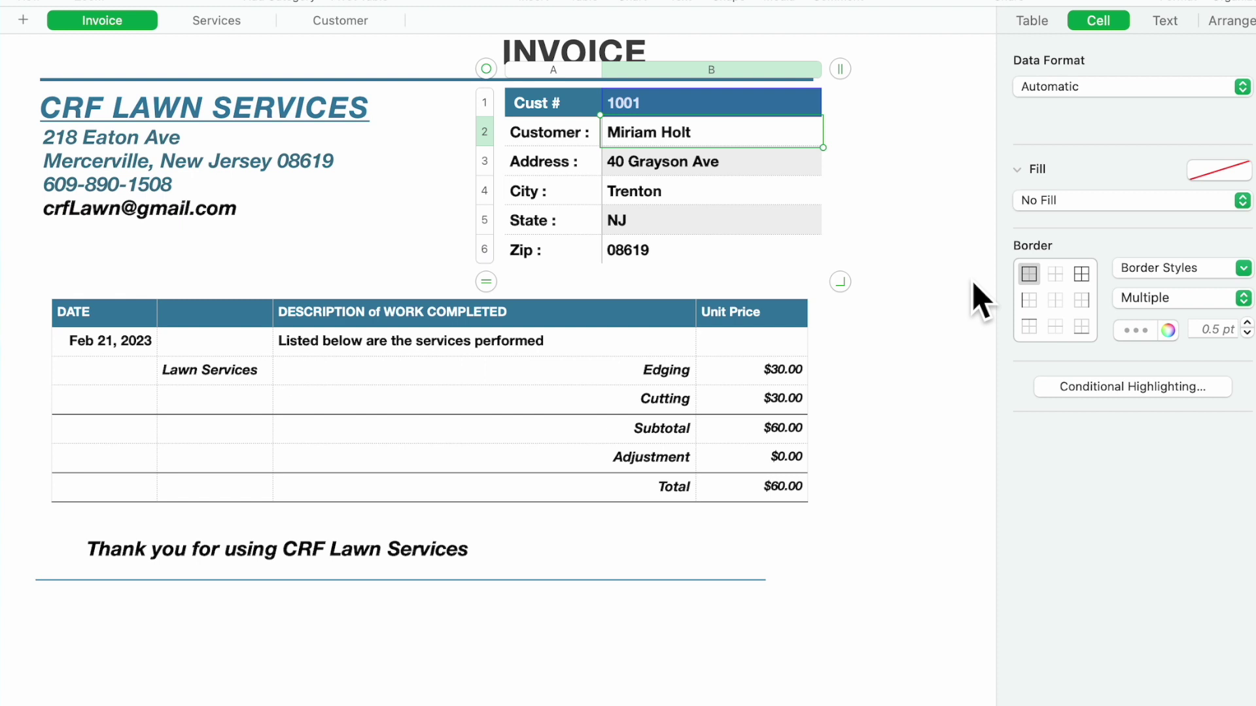
Make the Address field B3 a LOOKUP returning the Address column from Customer::Table 1.
{"action": "left_click", "coordinate": [735, 175]}
{"action": "scroll", "coordinate": [735, 170], "scroll_direction": "right", "scroll_amount": 1}
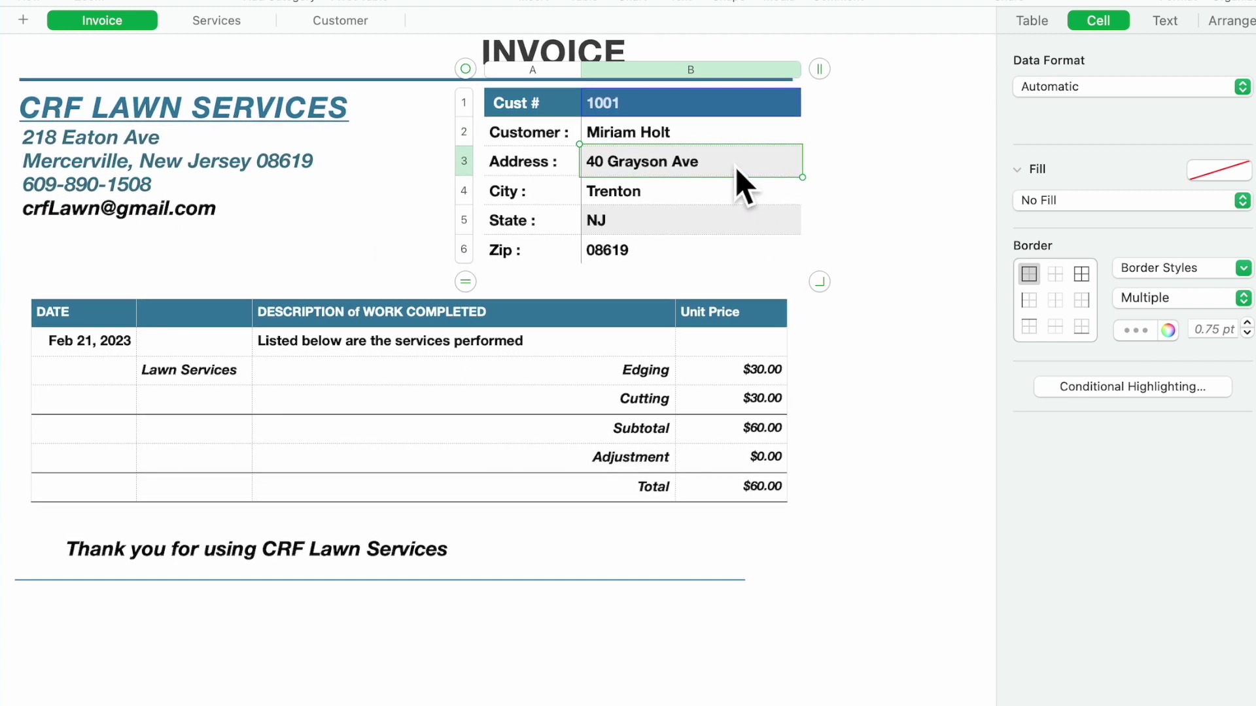
{"action": "right_click", "coordinate": [735, 167]}
{"action": "key", "text": "Escape"}
{"action": "double_click", "coordinate": [734, 164]}
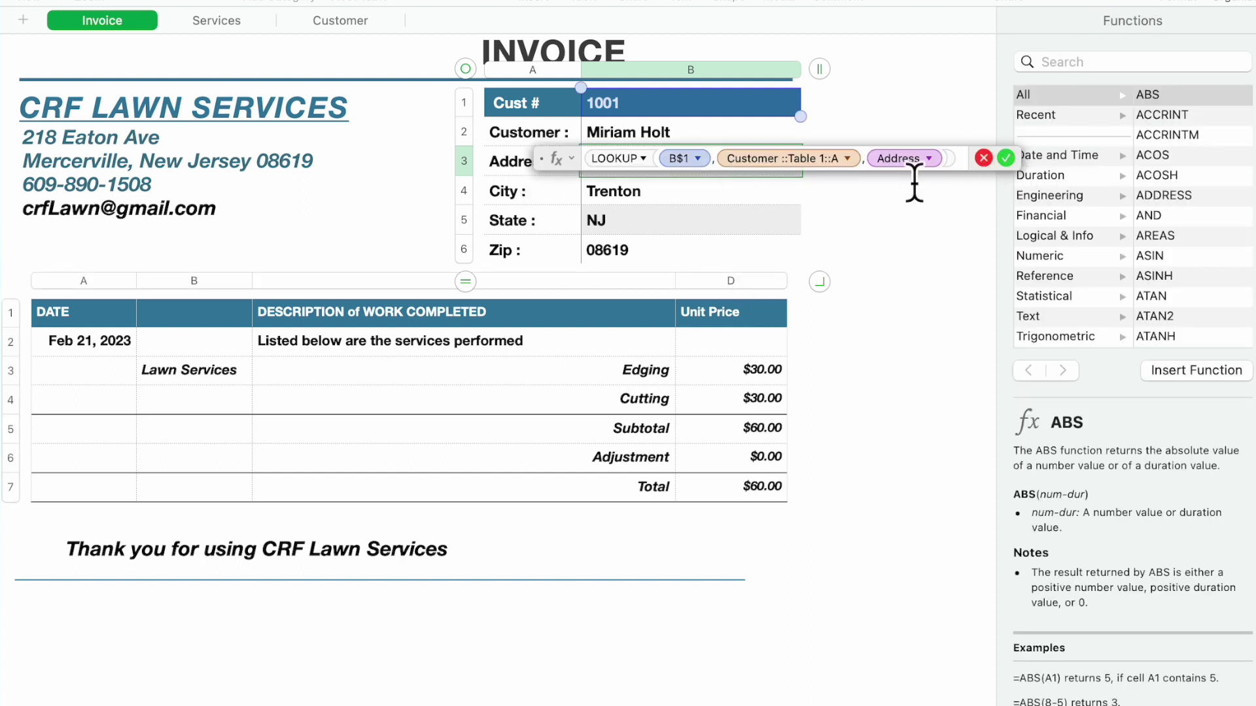
{"action": "left_click", "coordinate": [340, 22]}
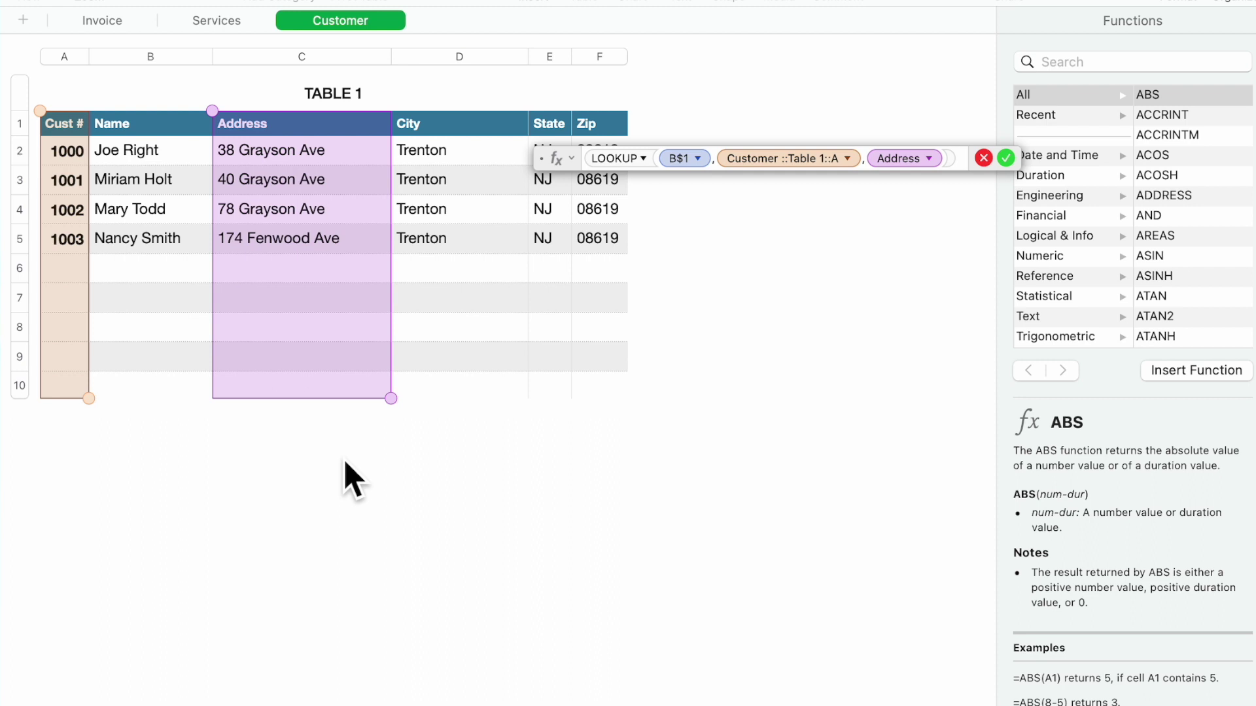
{"action": "left_click", "coordinate": [1008, 163]}
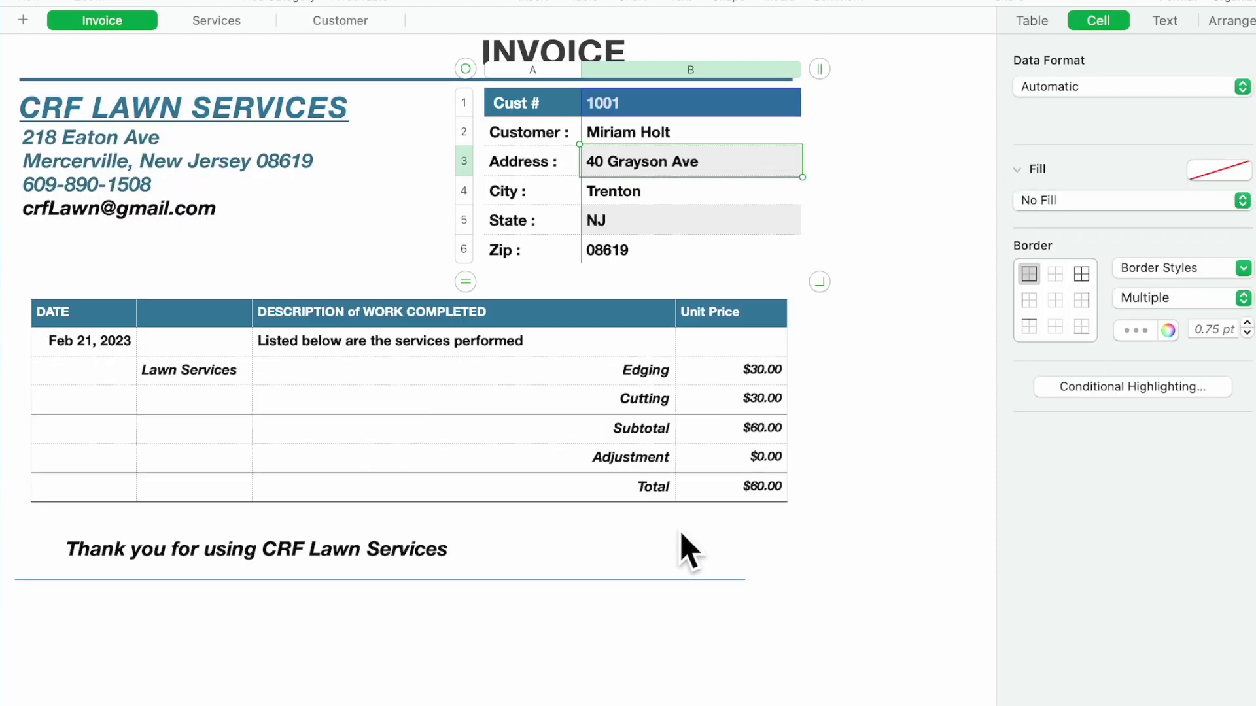
Make the City field B4 a LOOKUP returning the City column from Customer::Table 1.
{"action": "left_click", "coordinate": [646, 197]}
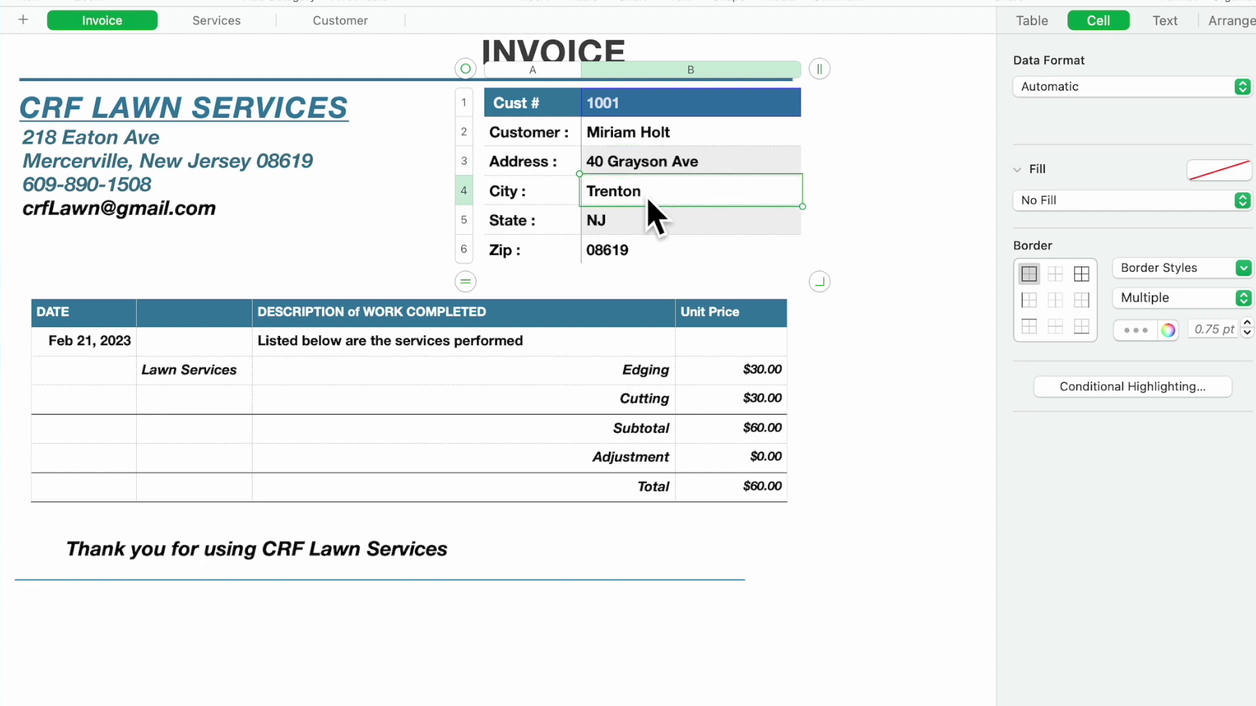
{"action": "left_click", "coordinate": [646, 197]}
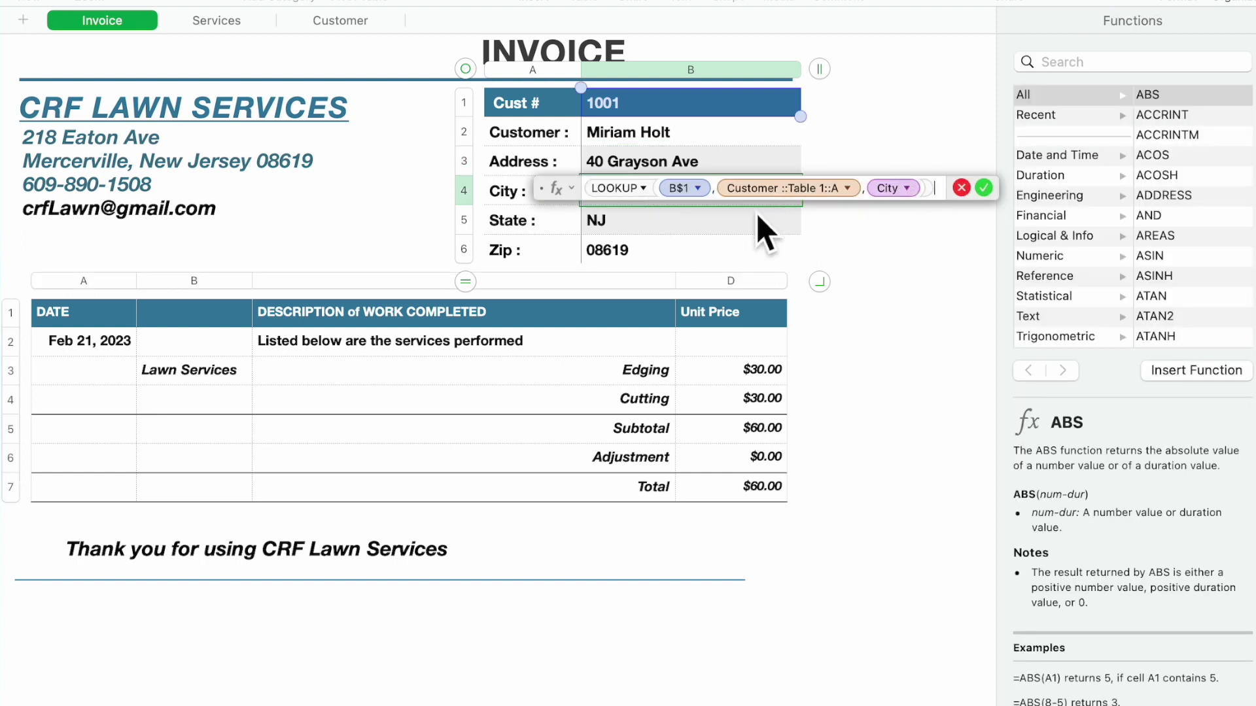
{"action": "left_click", "coordinate": [328, 21]}
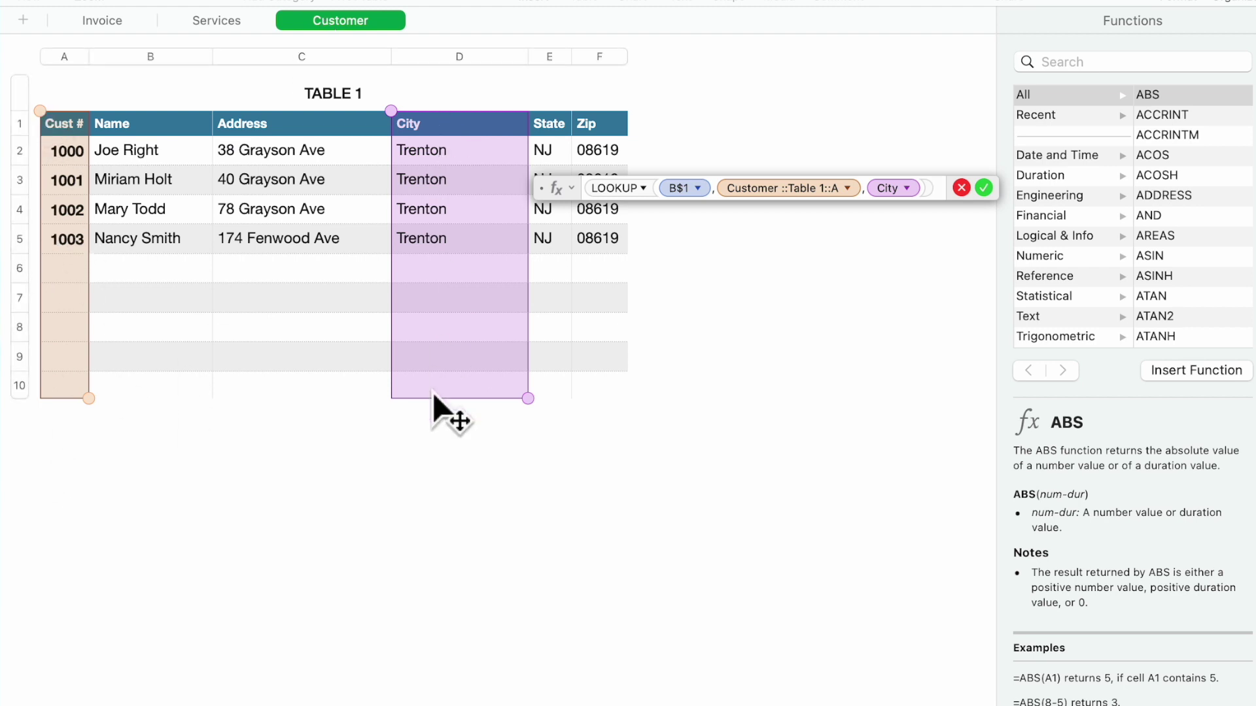
{"action": "left_click", "coordinate": [989, 191]}
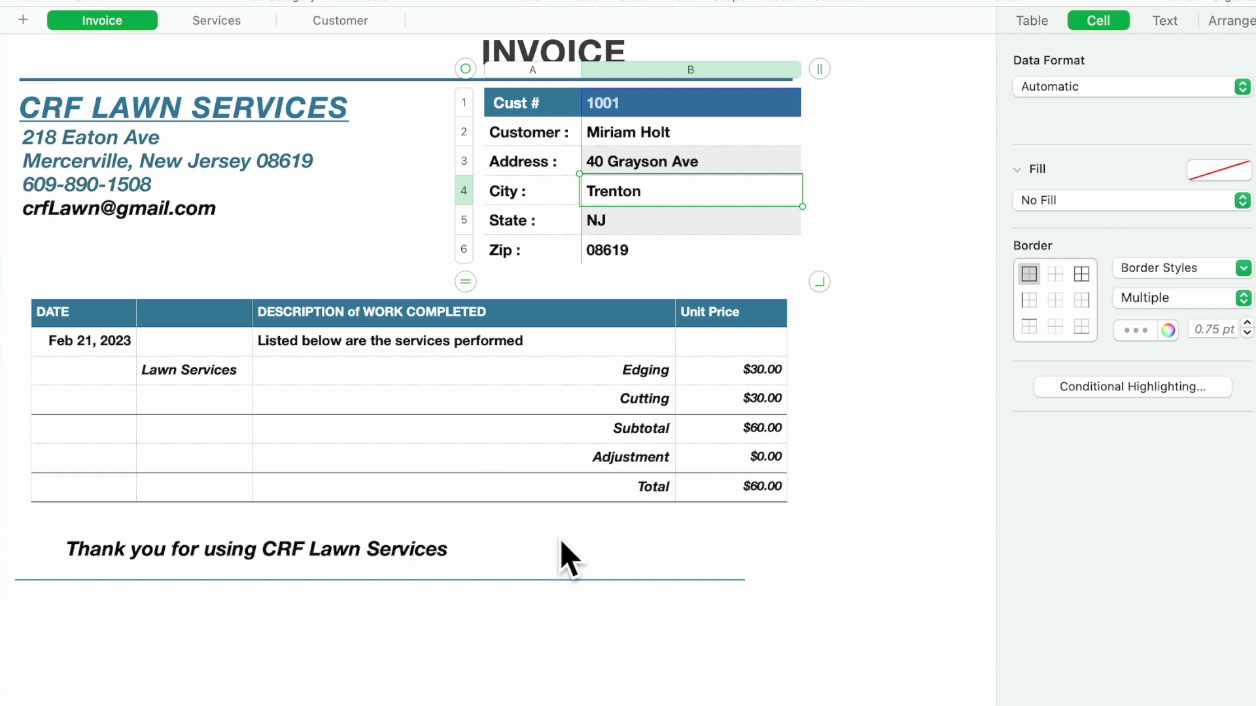
Set the category to Snow Removal and the services to Driveway and Sidewalk & Porch.
{"action": "left_click", "coordinate": [248, 380]}
{"action": "left_click", "coordinate": [270, 379]}
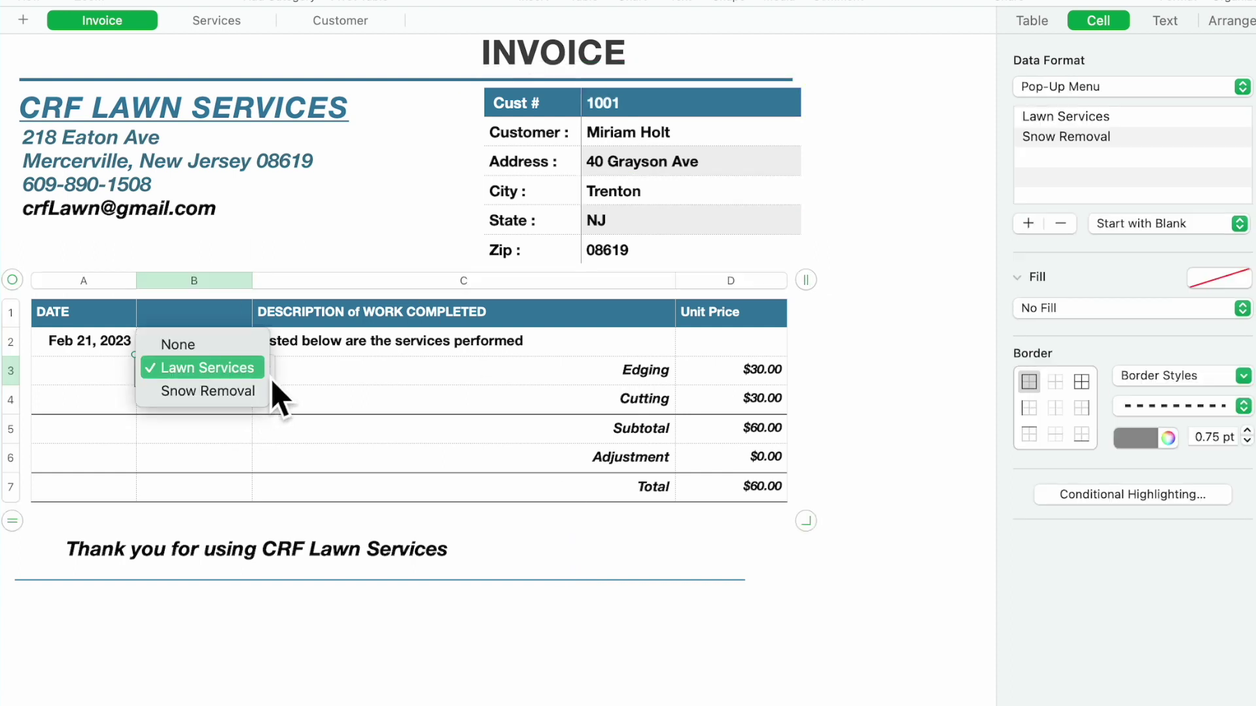
{"action": "left_click", "coordinate": [249, 399]}
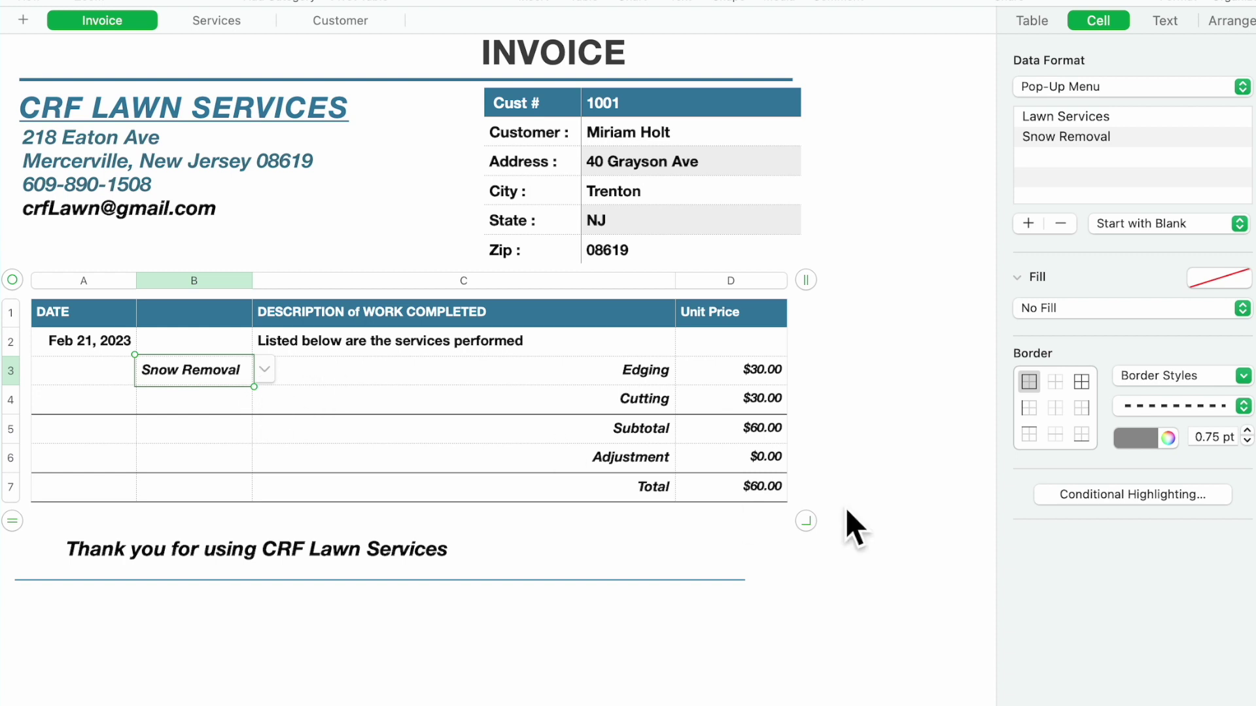
{"action": "left_click", "coordinate": [661, 383]}
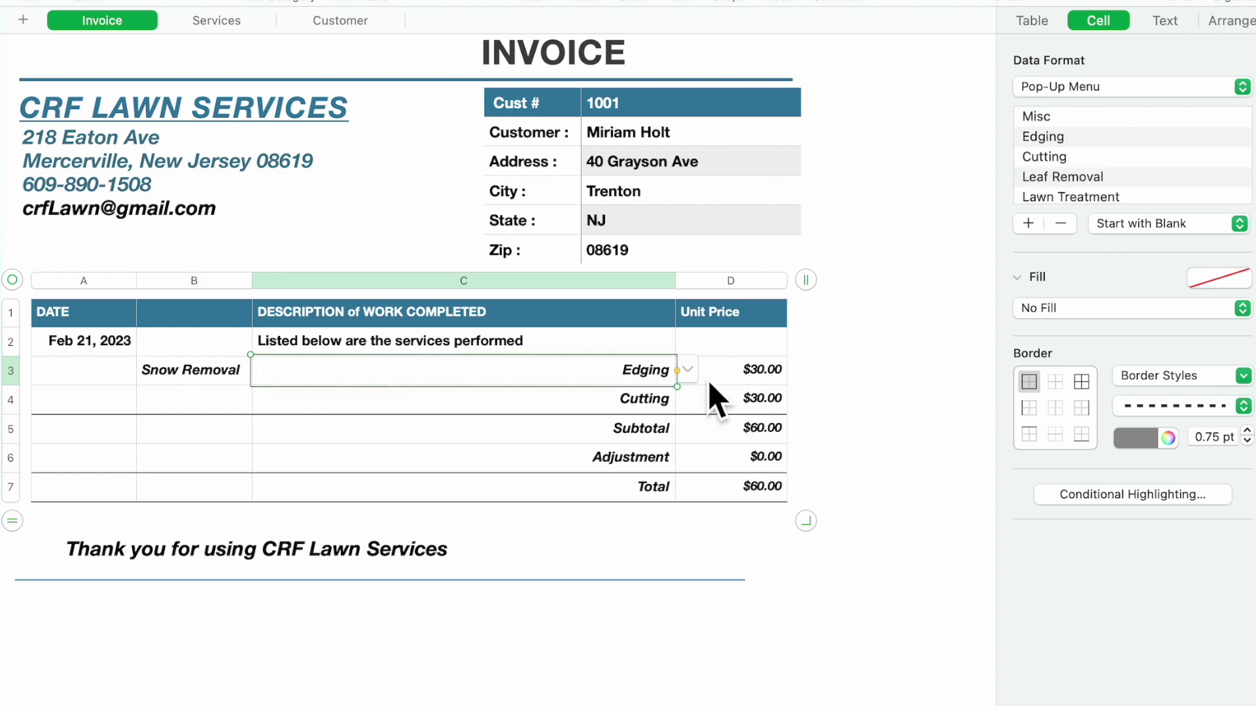
{"action": "left_click", "coordinate": [688, 371]}
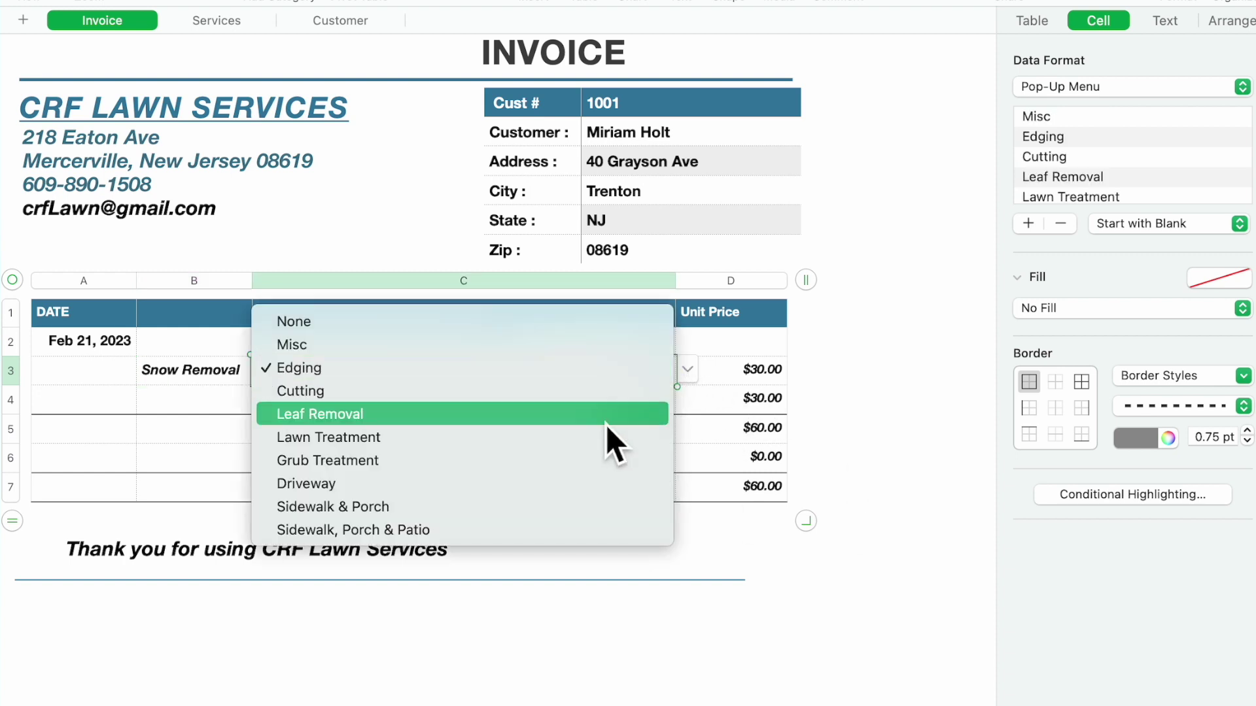
{"action": "left_click", "coordinate": [576, 487]}
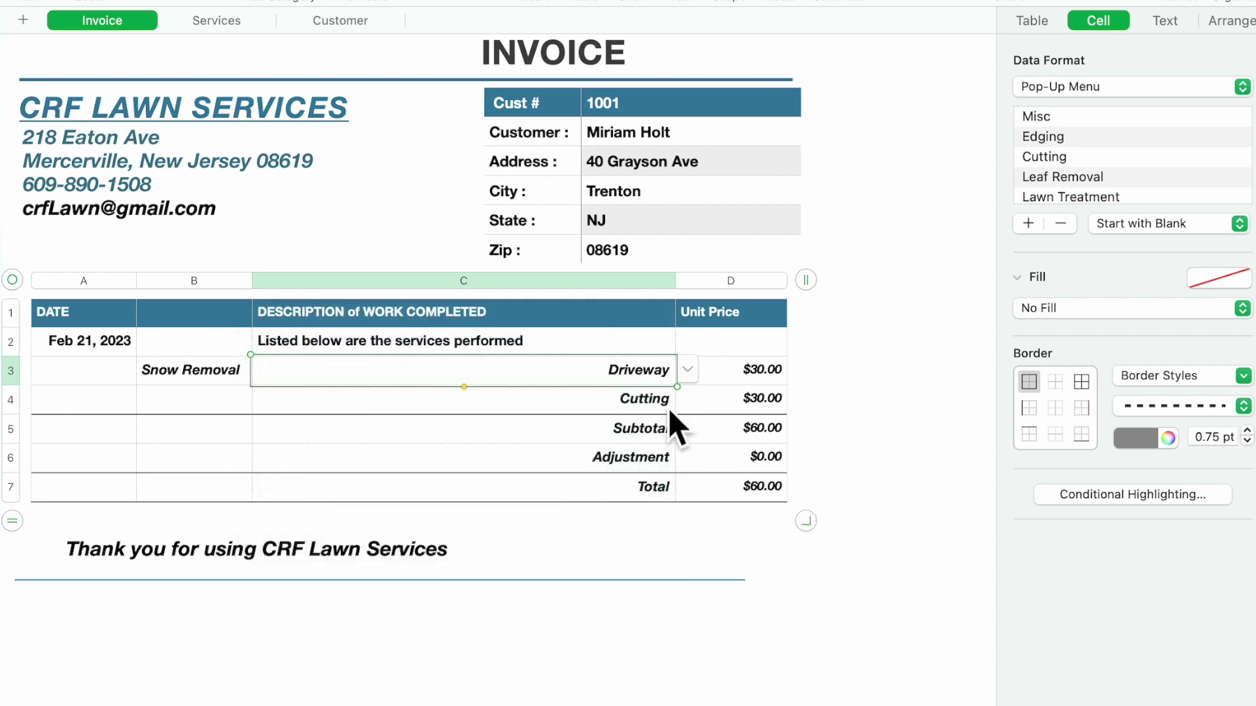
{"action": "left_click", "coordinate": [689, 407]}
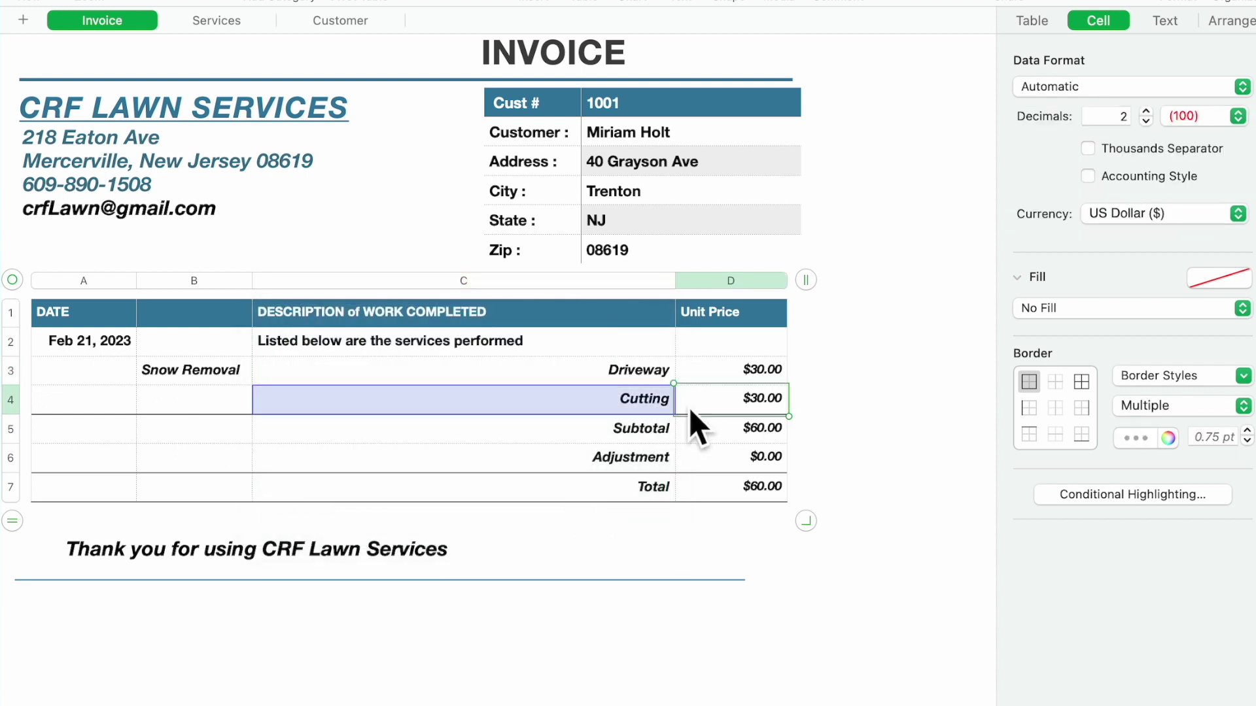
{"action": "left_click", "coordinate": [637, 396]}
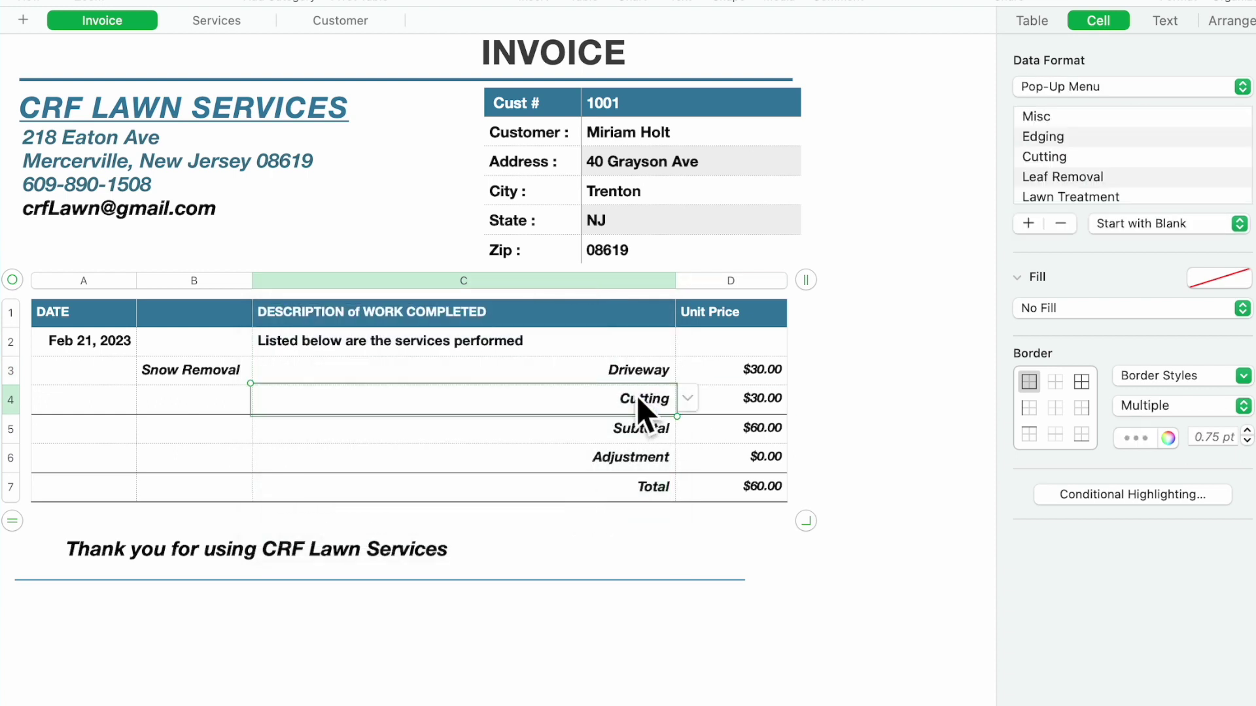
{"action": "left_click", "coordinate": [693, 403]}
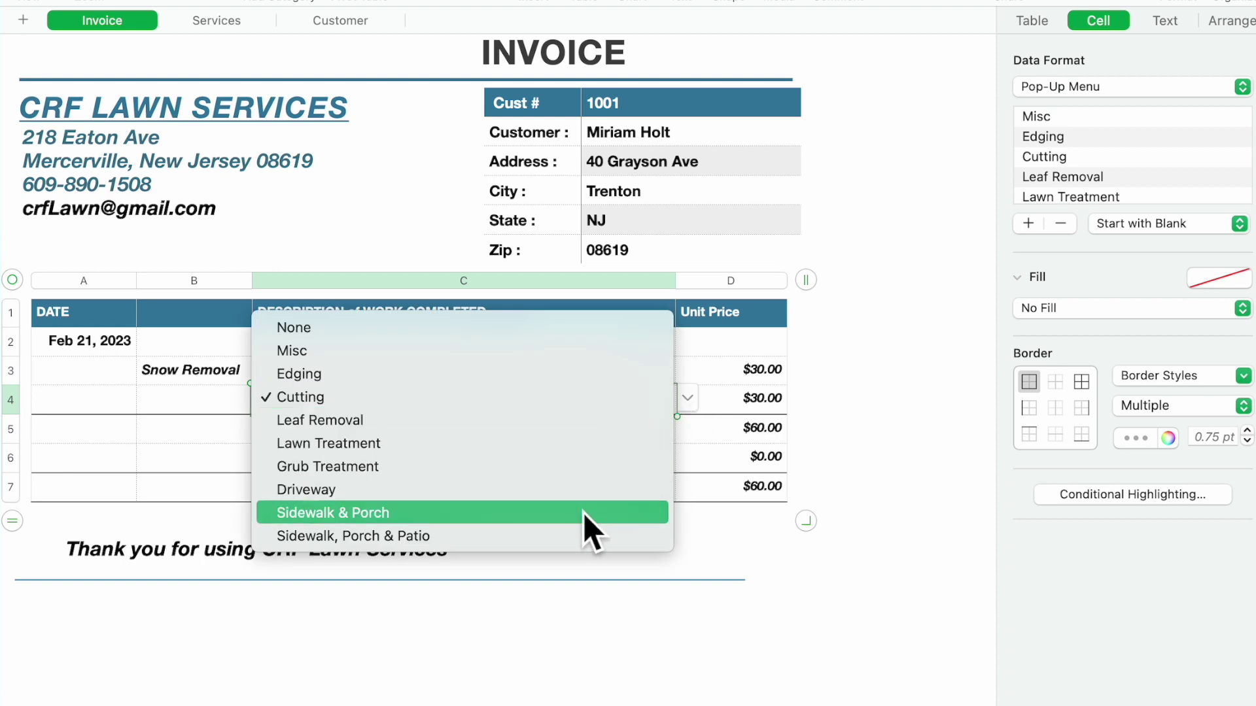
{"action": "left_click", "coordinate": [583, 513]}
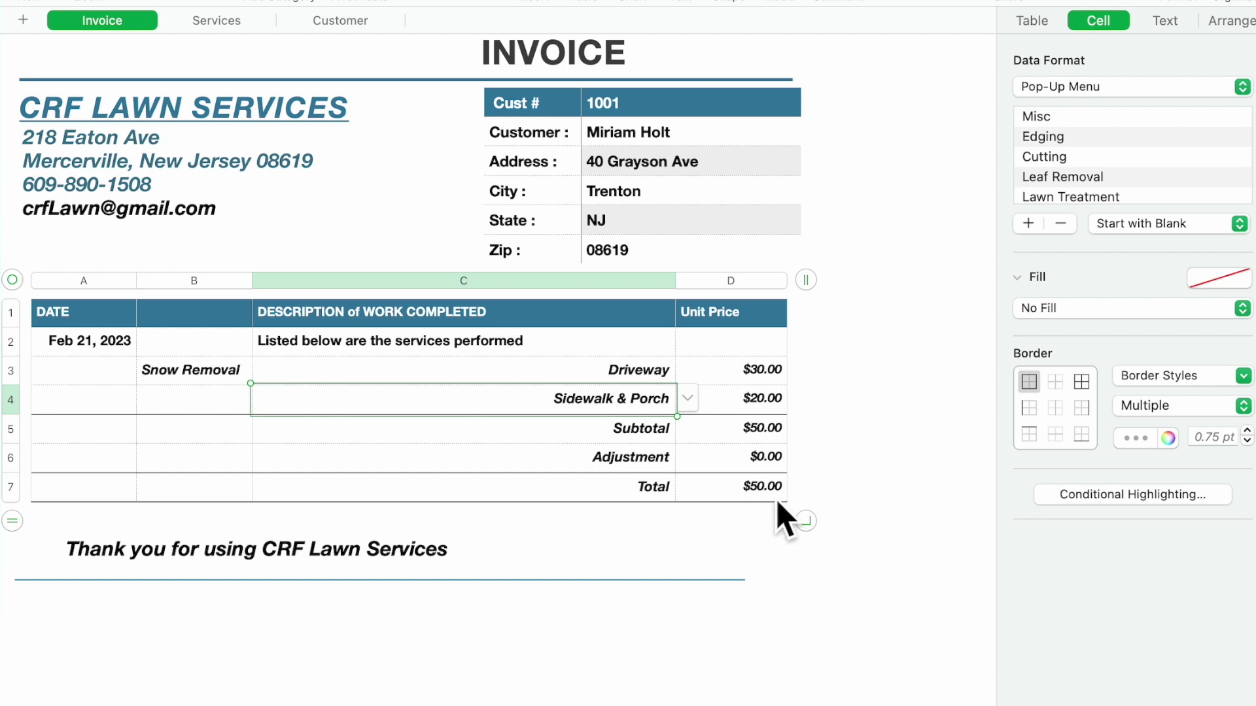
Add a third service row and set it to Sidewalk & Porch at $20.00.
{"action": "left_click_drag", "start_coordinate": [807, 522], "coordinate": [811, 587]}
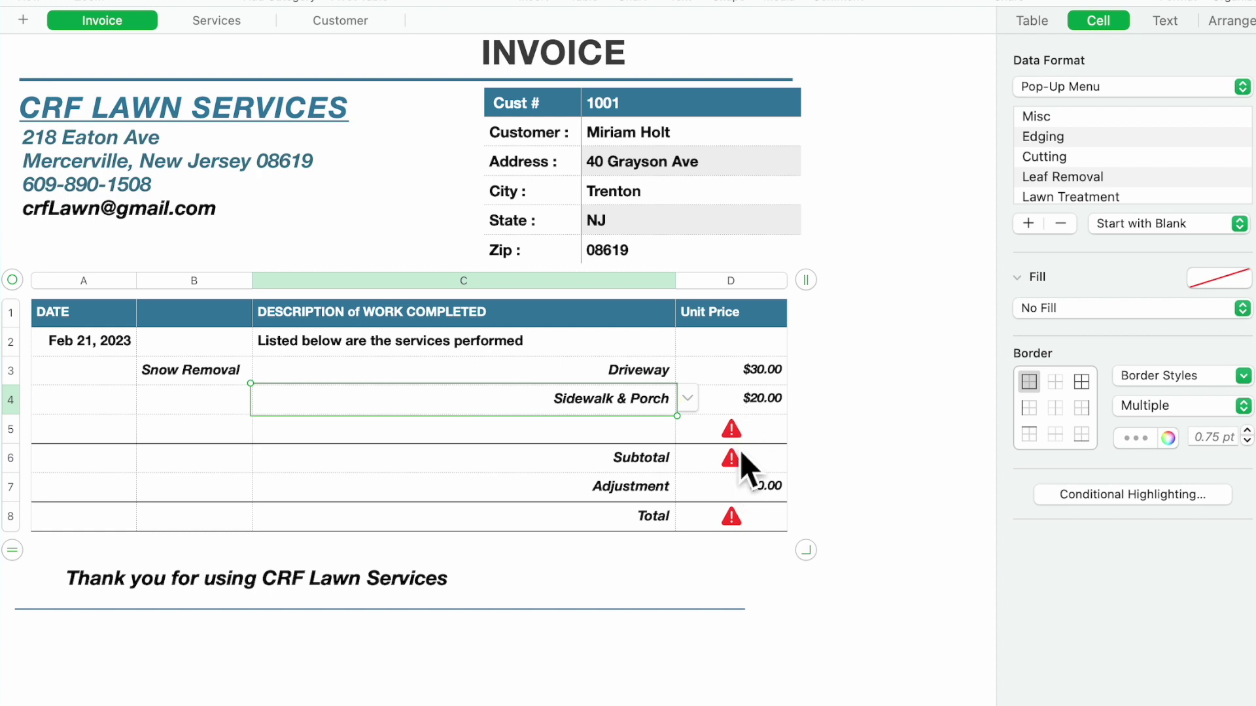
{"action": "left_click", "coordinate": [646, 435]}
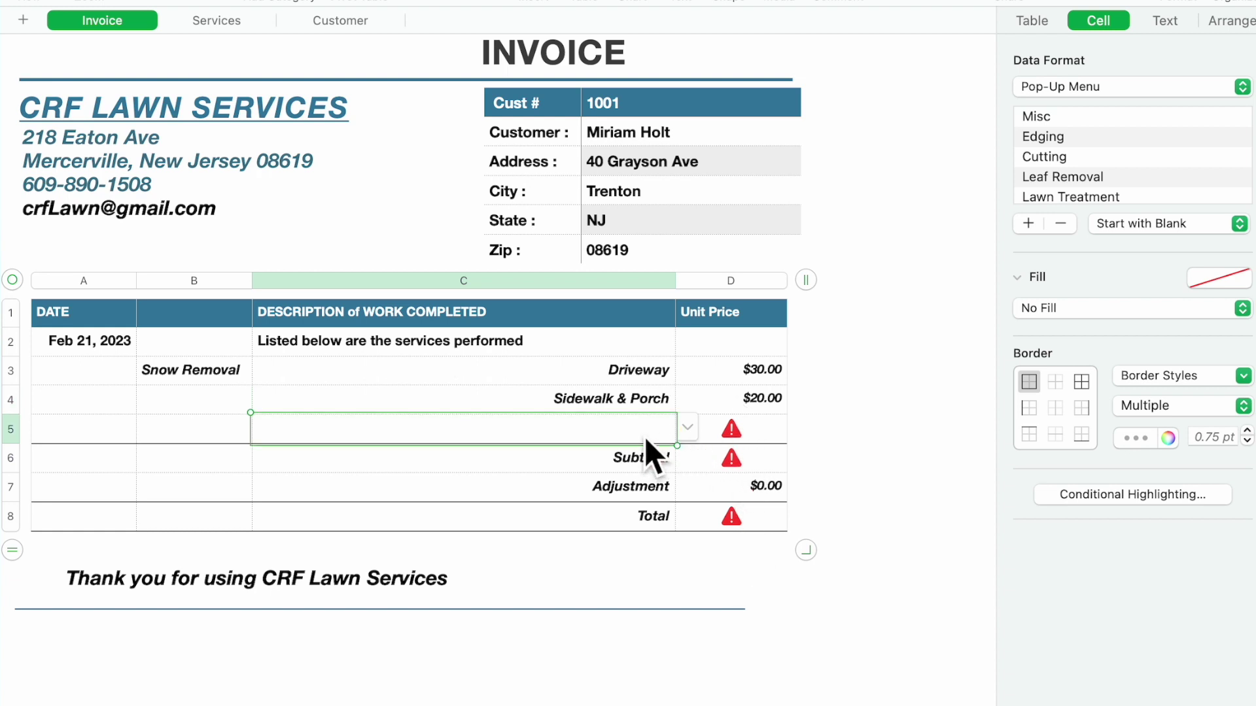
{"action": "left_click", "coordinate": [692, 429]}
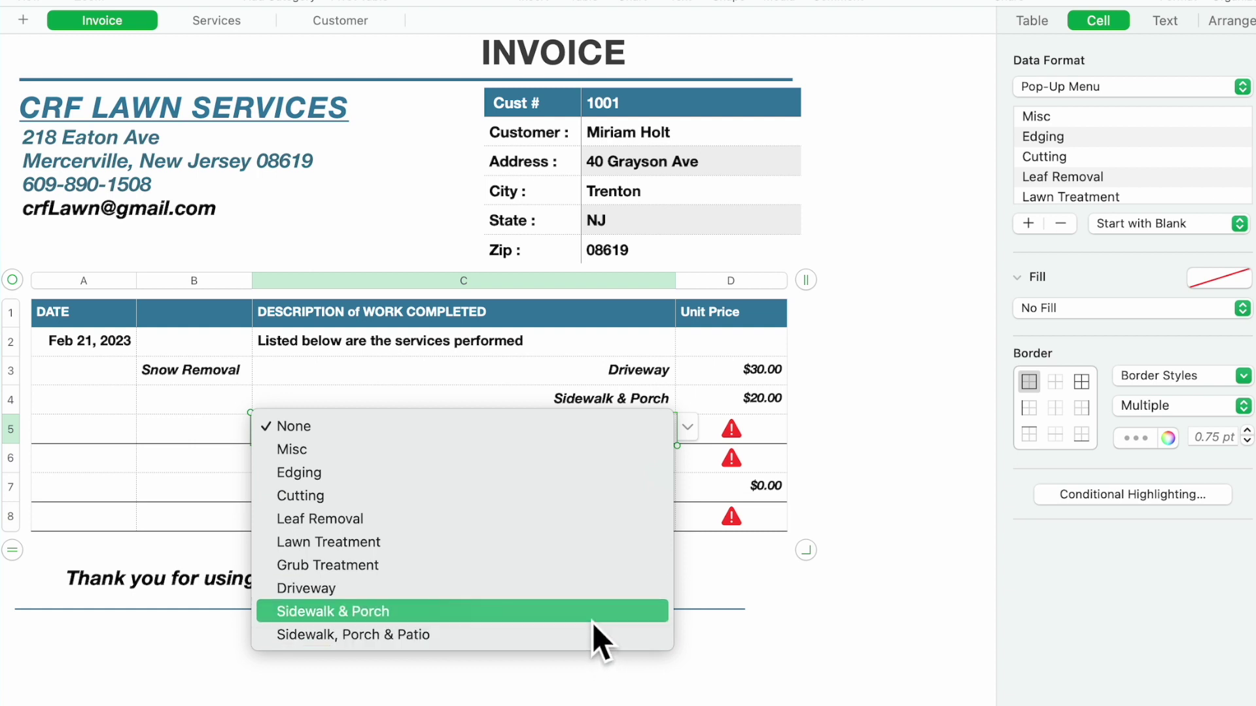
{"action": "left_click", "coordinate": [592, 622]}
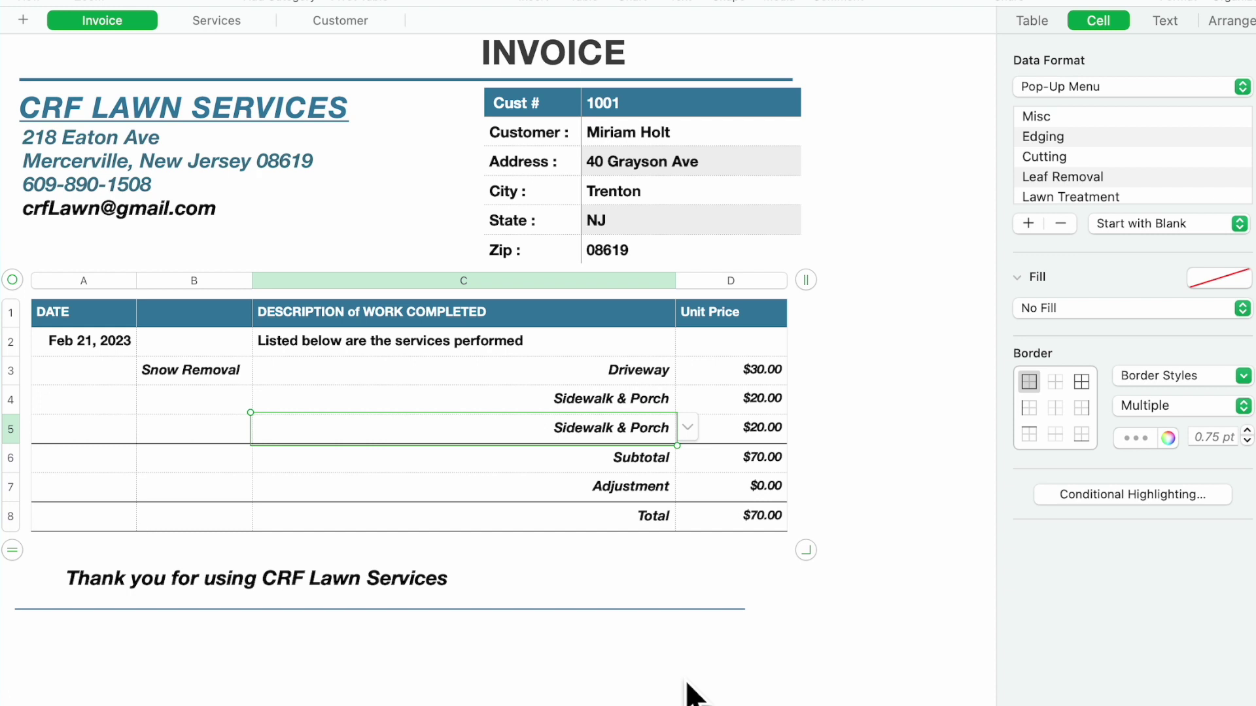
In Print Setup, set Content Scale to Fit so the invoice prints at 79% on one US Letter page.
{"action": "key", "text": "super+p"}
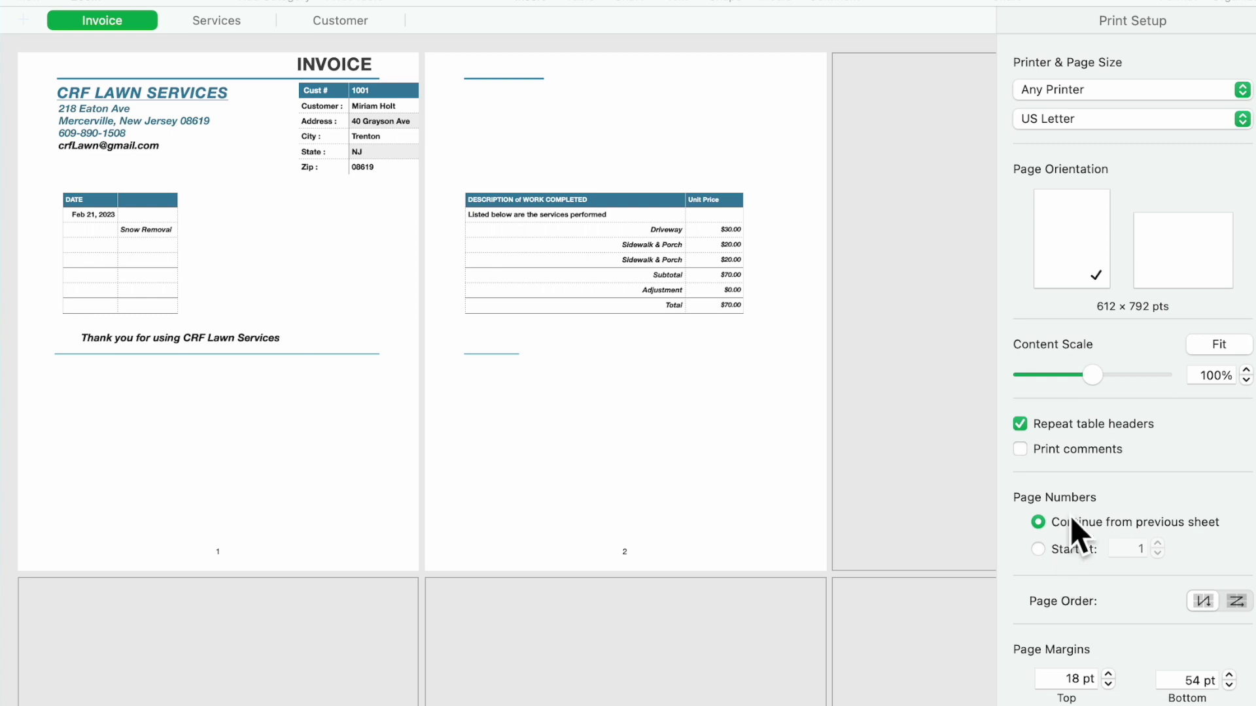
{"action": "left_click", "coordinate": [1240, 350]}
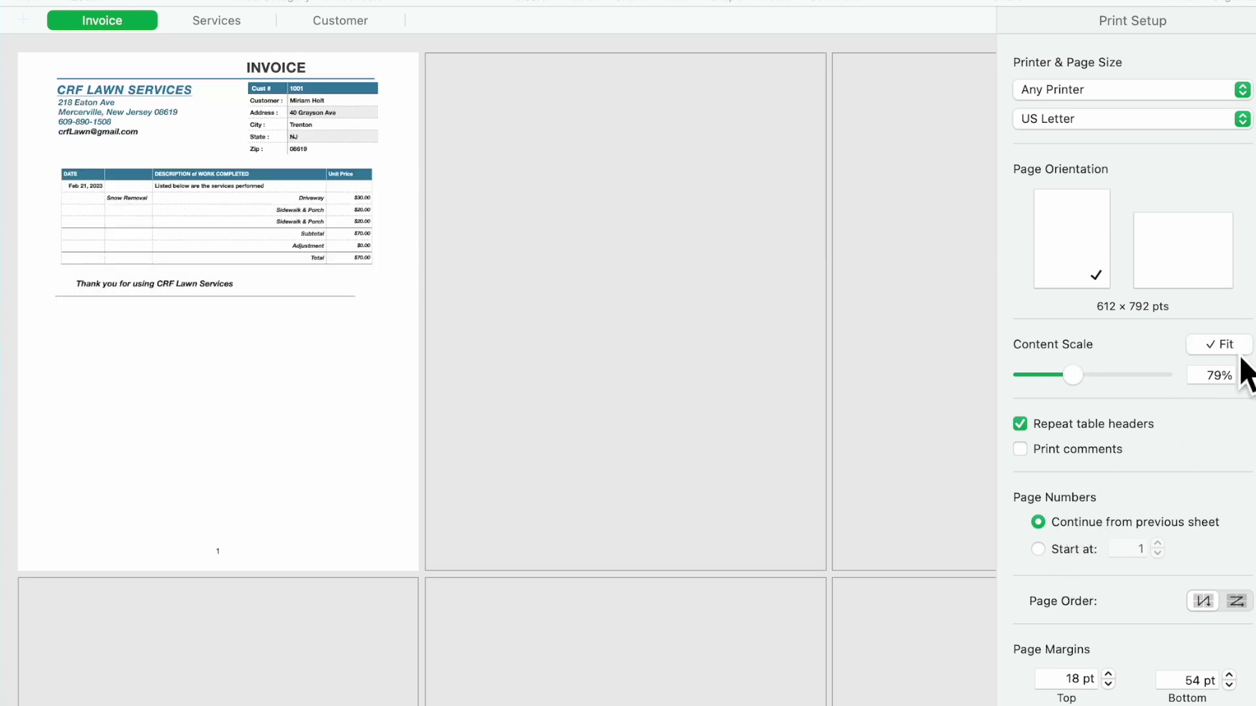